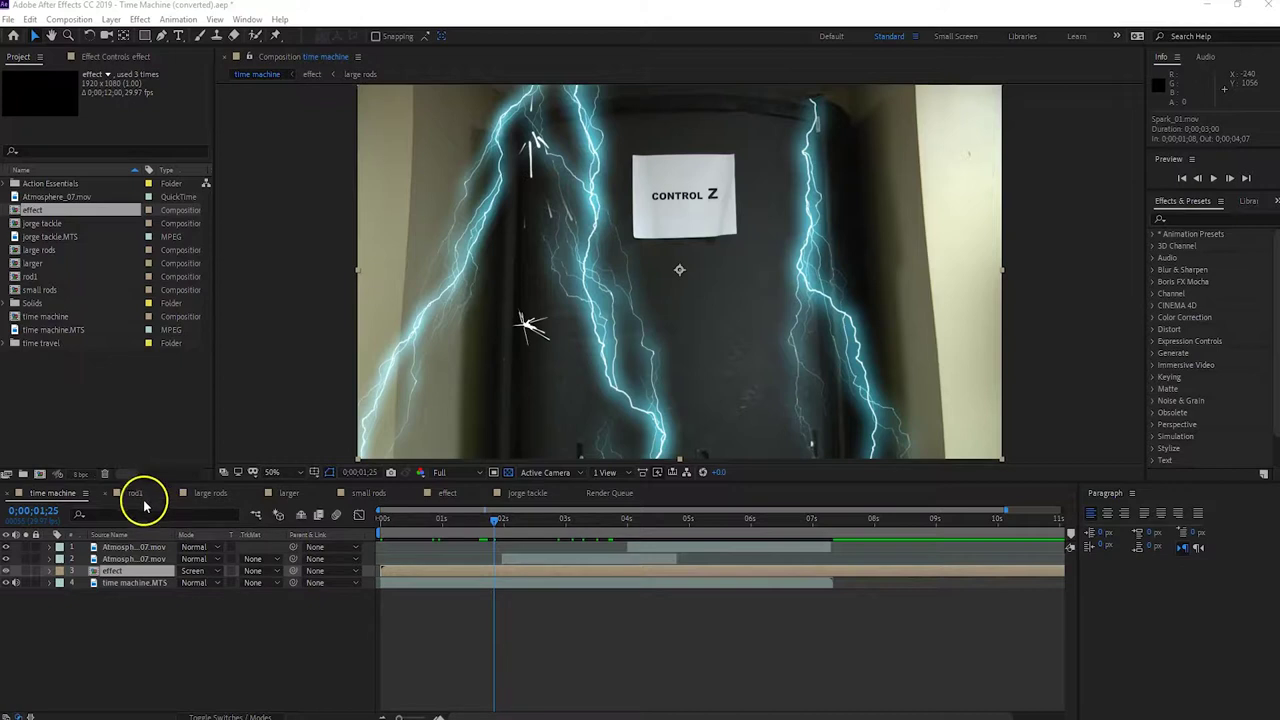
Flip through the large rods, larger, small rods, effect and jorge tackle comps.
left_click(222, 493)
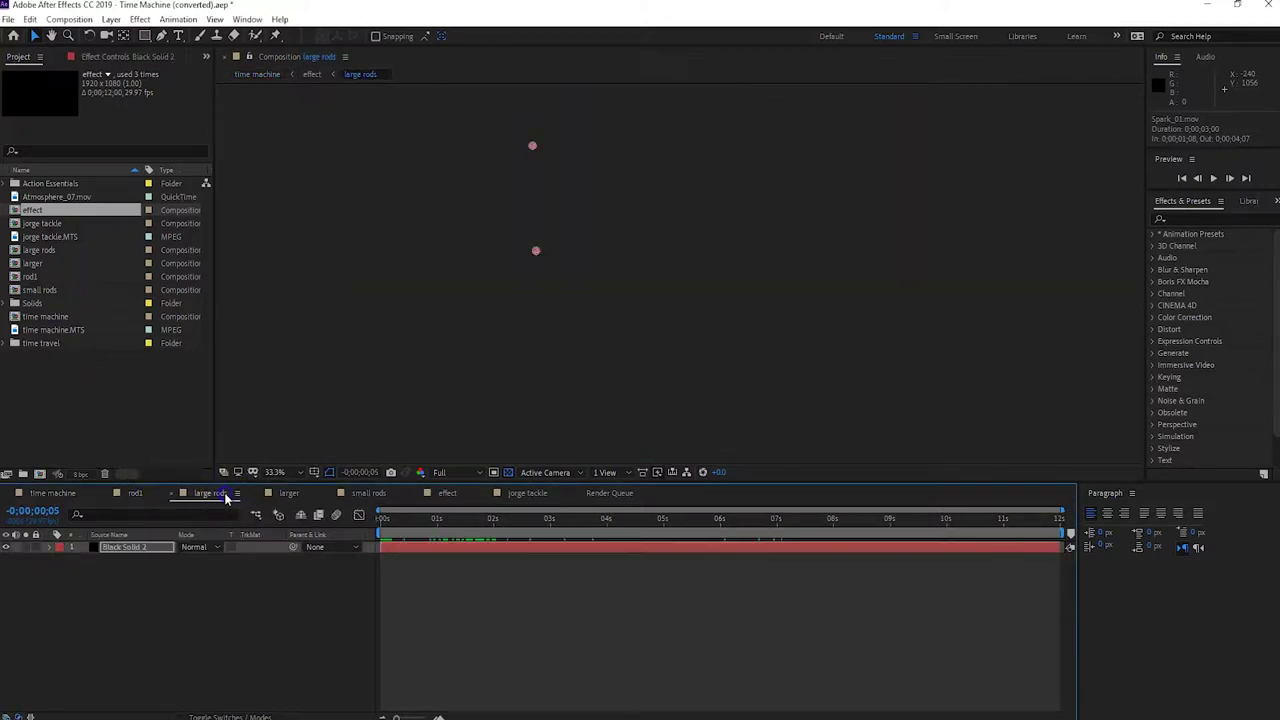
left_click(287, 495)
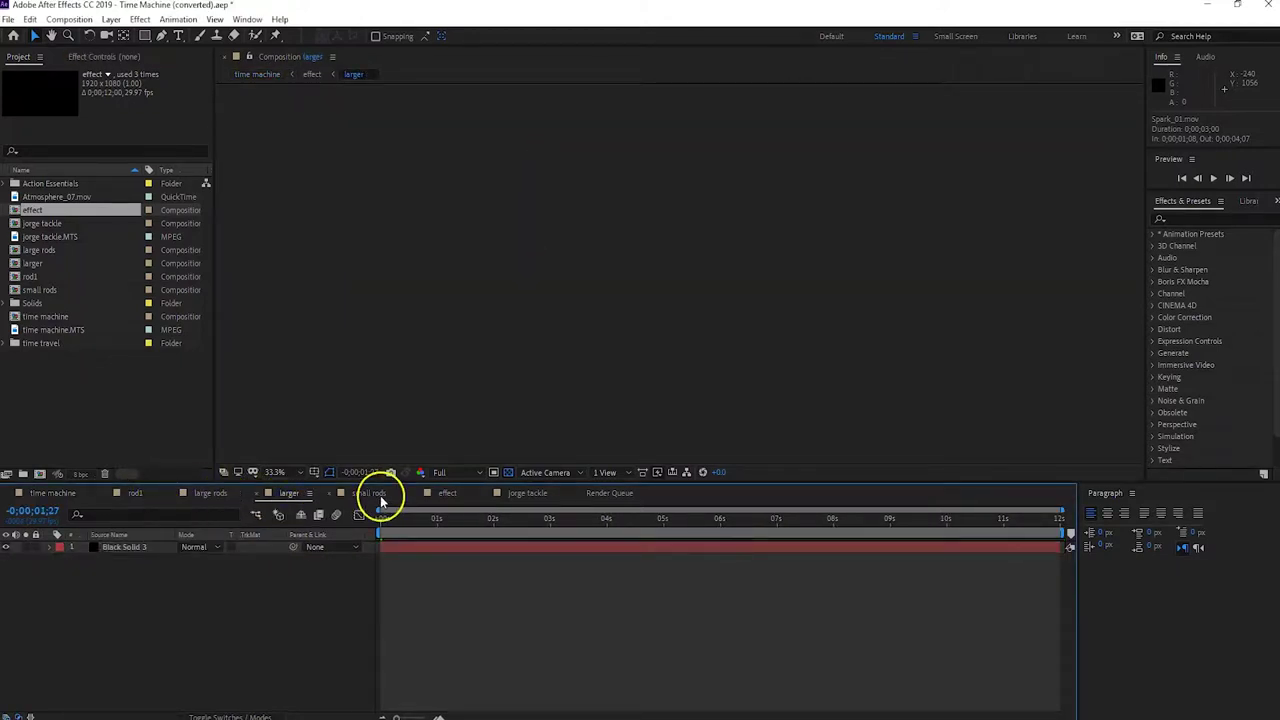
left_click(378, 495)
left_click(443, 493)
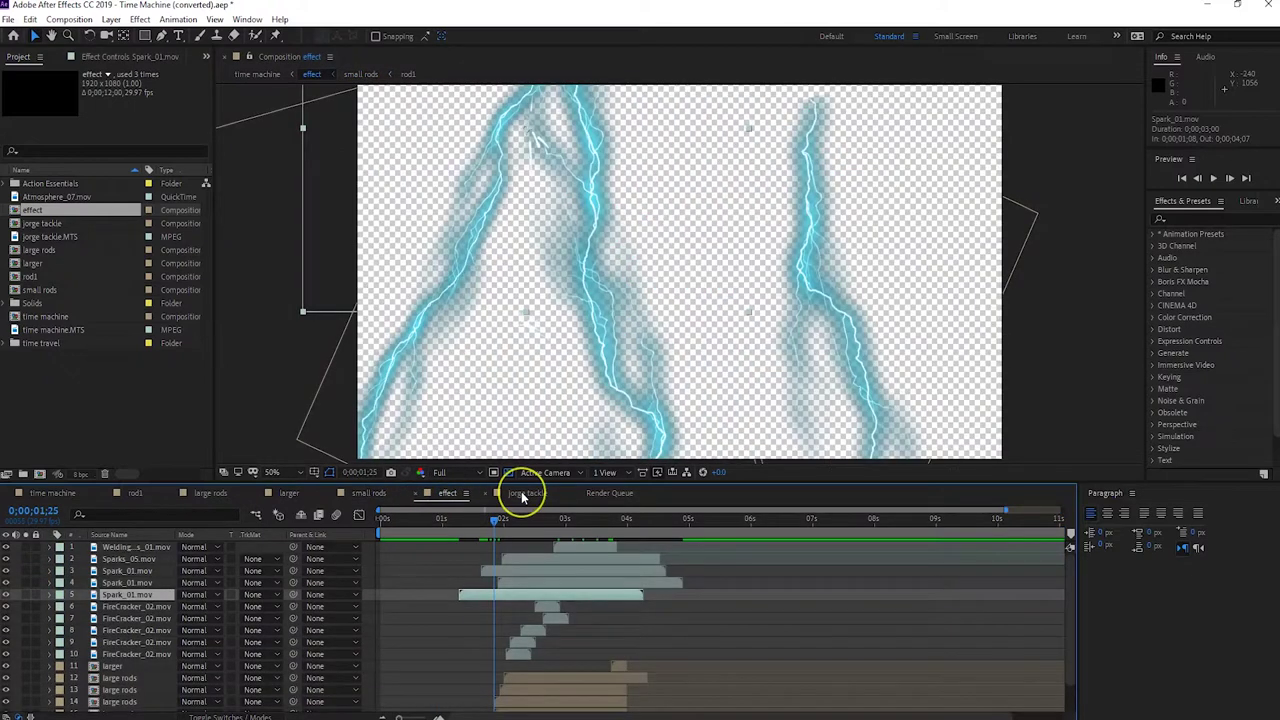
left_click(522, 494)
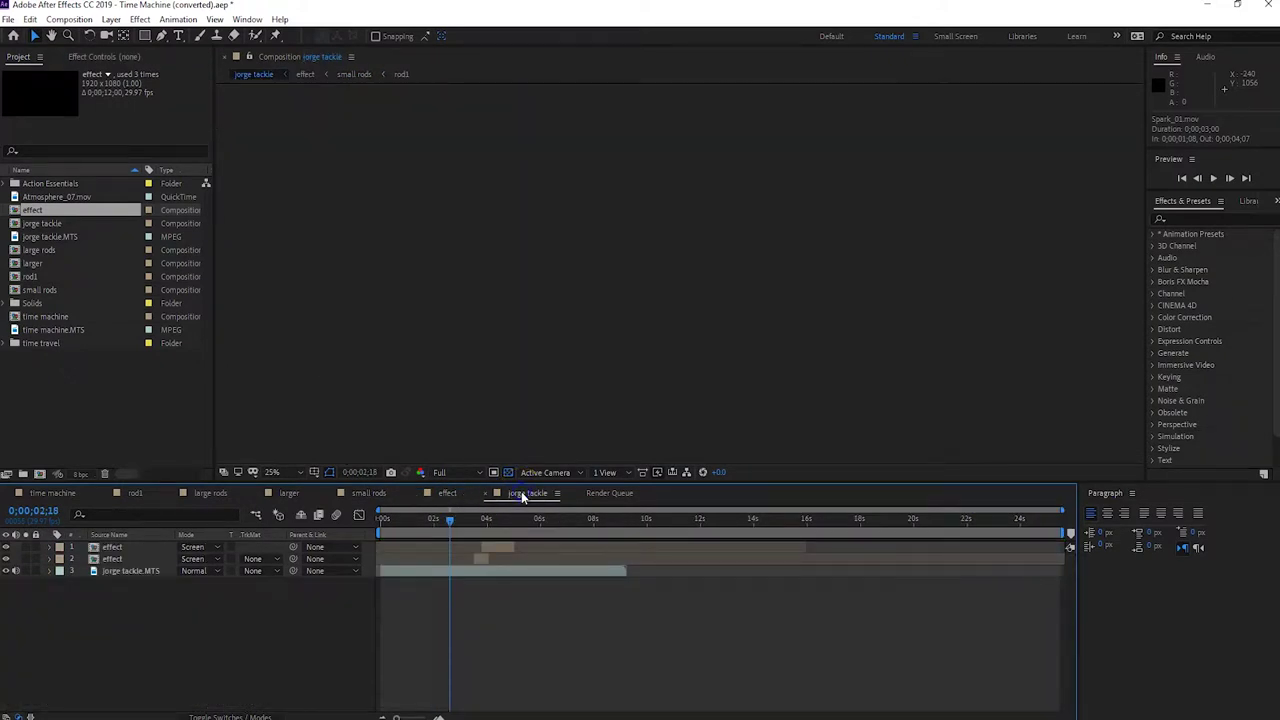
left_click(448, 494)
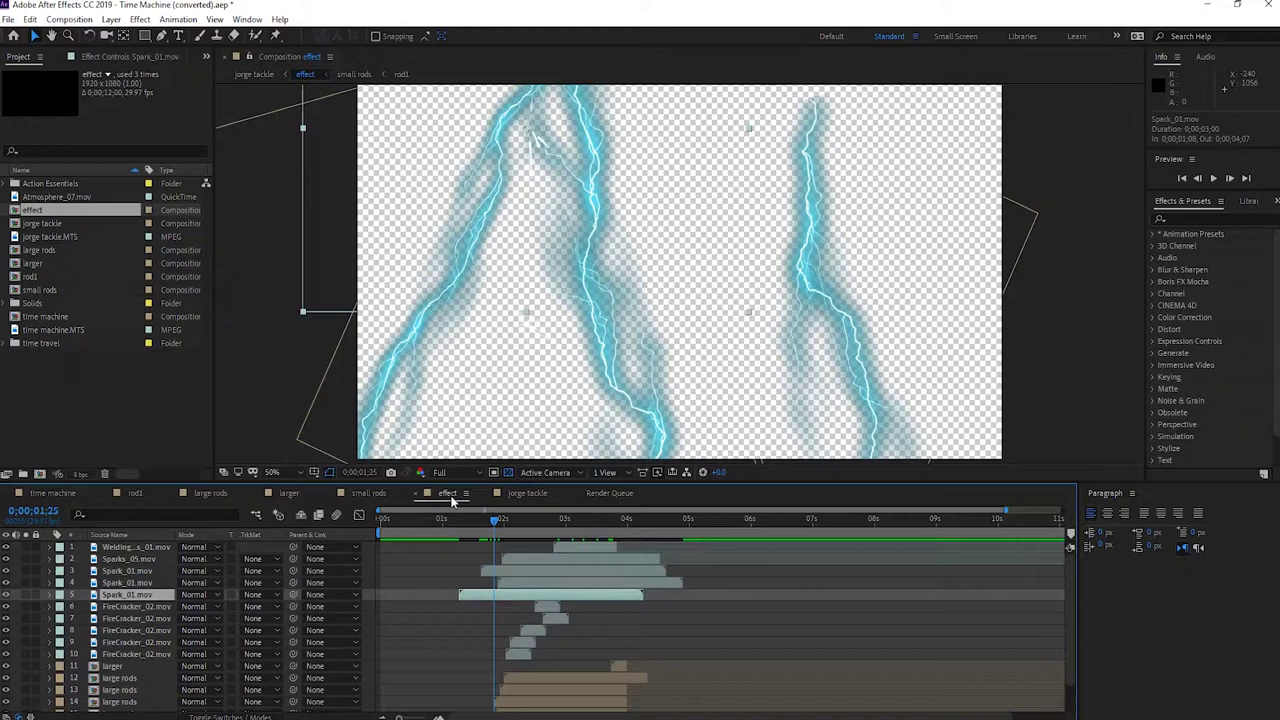
left_click(370, 493)
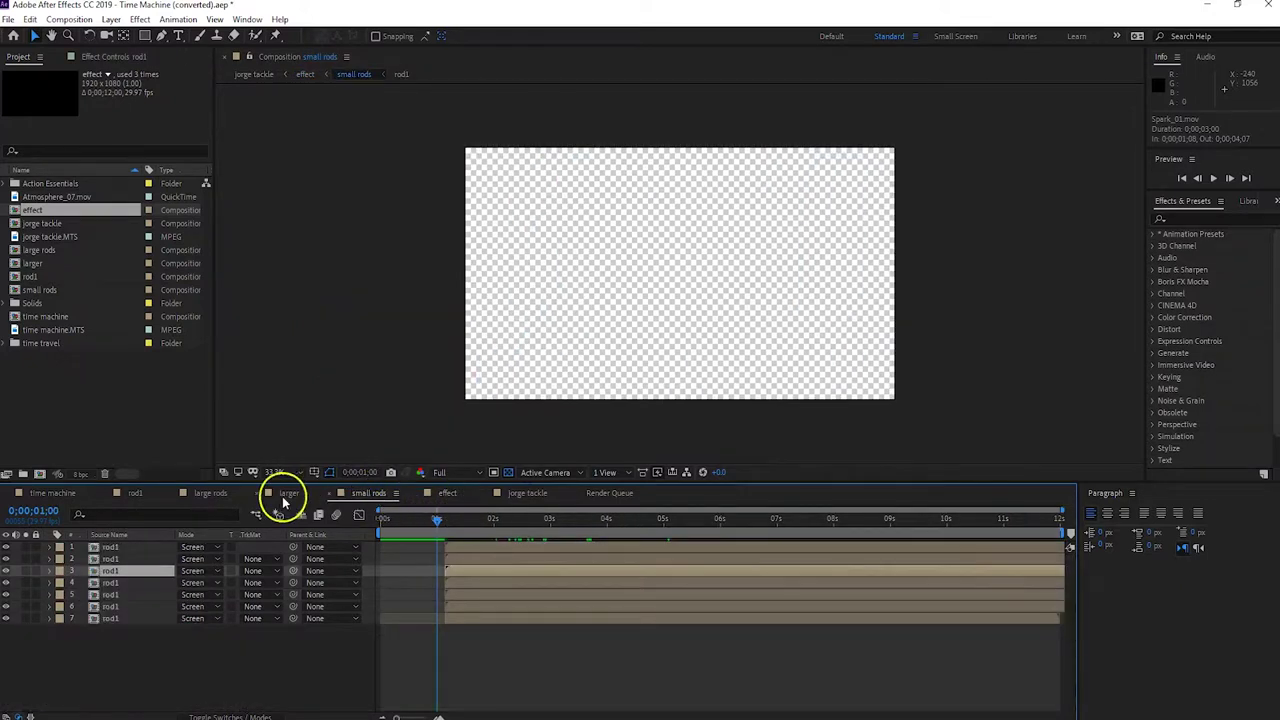
left_click(287, 493)
left_click(210, 494)
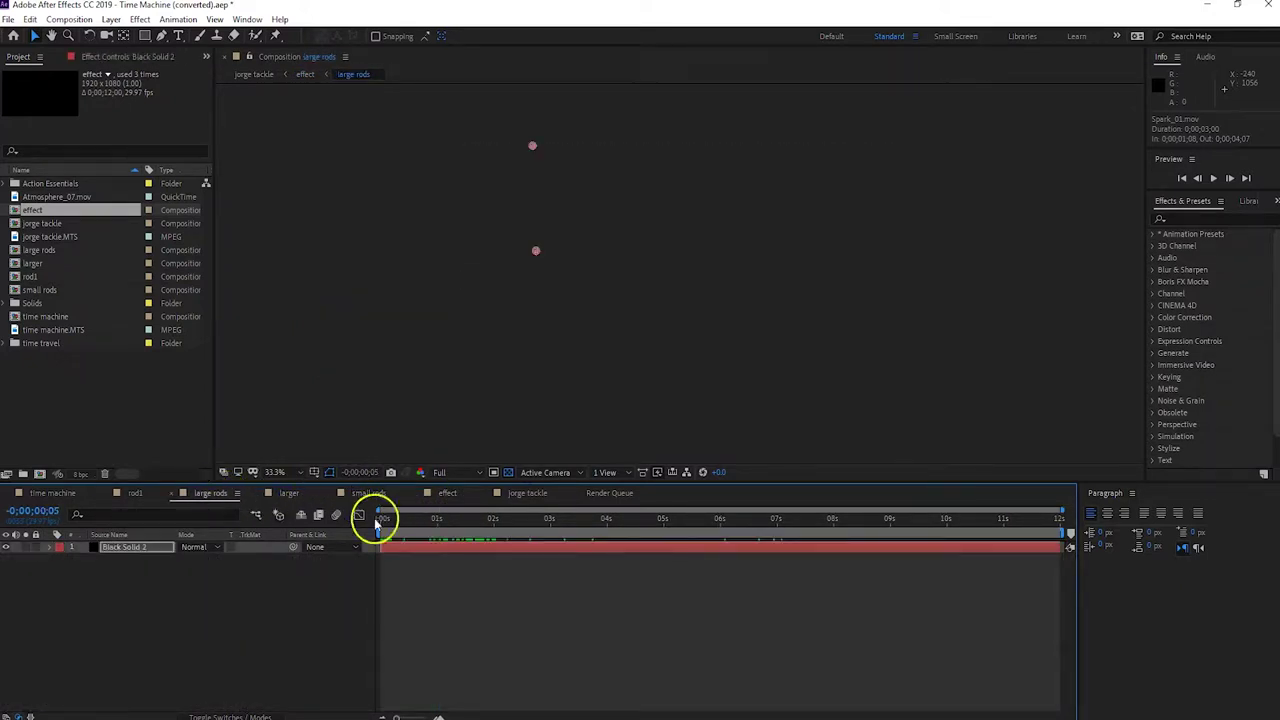
Scrub later to reveal the lightning rod, inspect the rod1 comp, then return to time machine.
left_click_drag(376, 523, 423, 523)
left_click(135, 493)
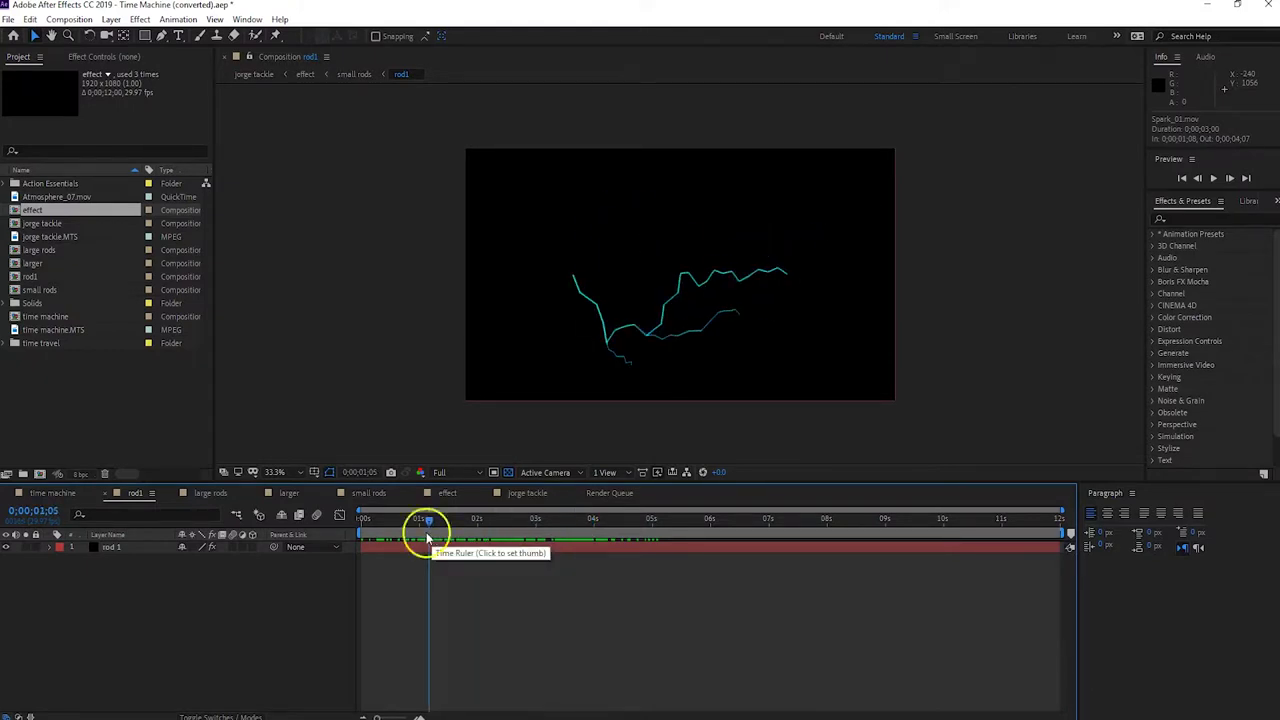
left_click(73, 497)
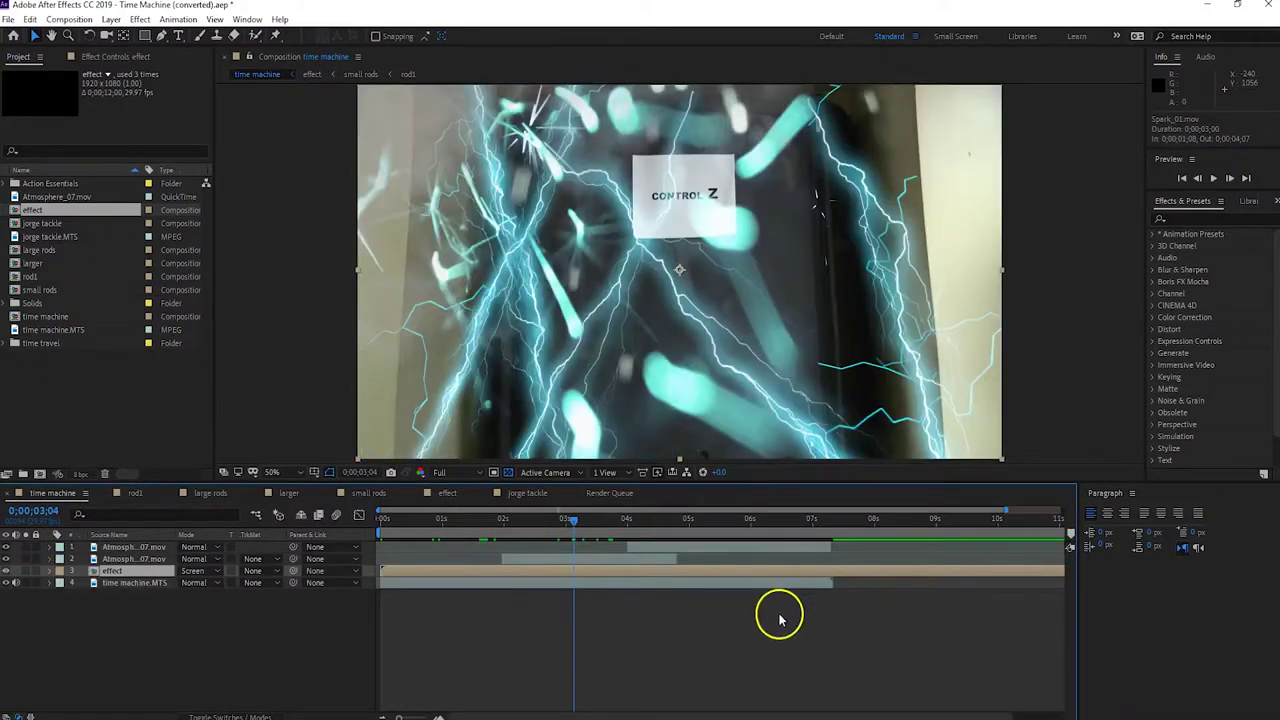
Select both Atmosphere_07.mov smoke layers and step back to frame 0;00;03;01.
left_click(128, 550)
left_click(125, 561)
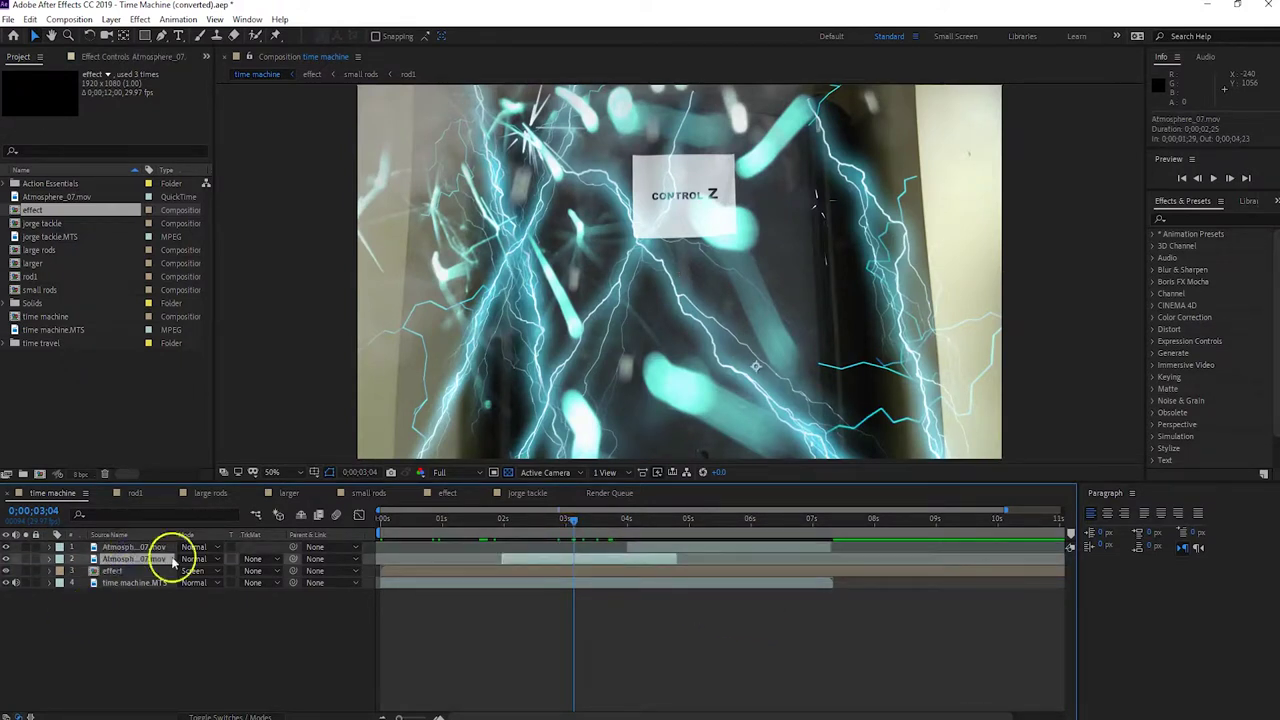
left_click(569, 521)
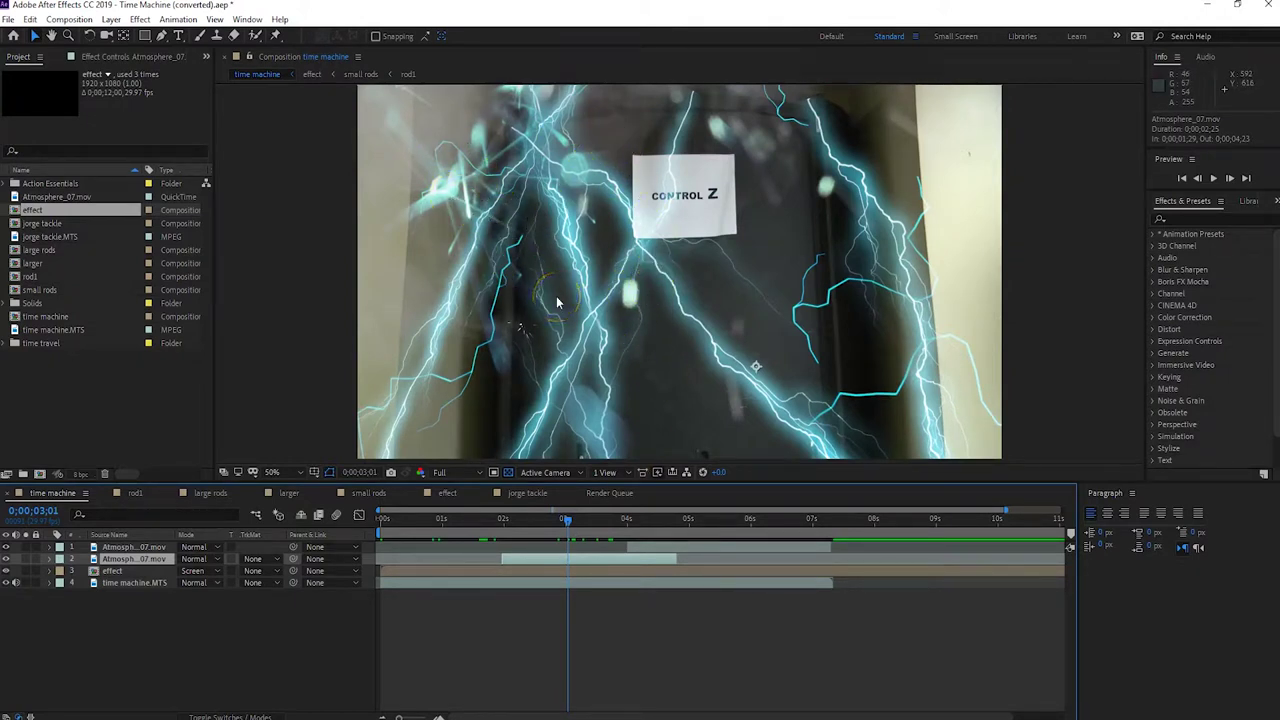
left_click(511, 244)
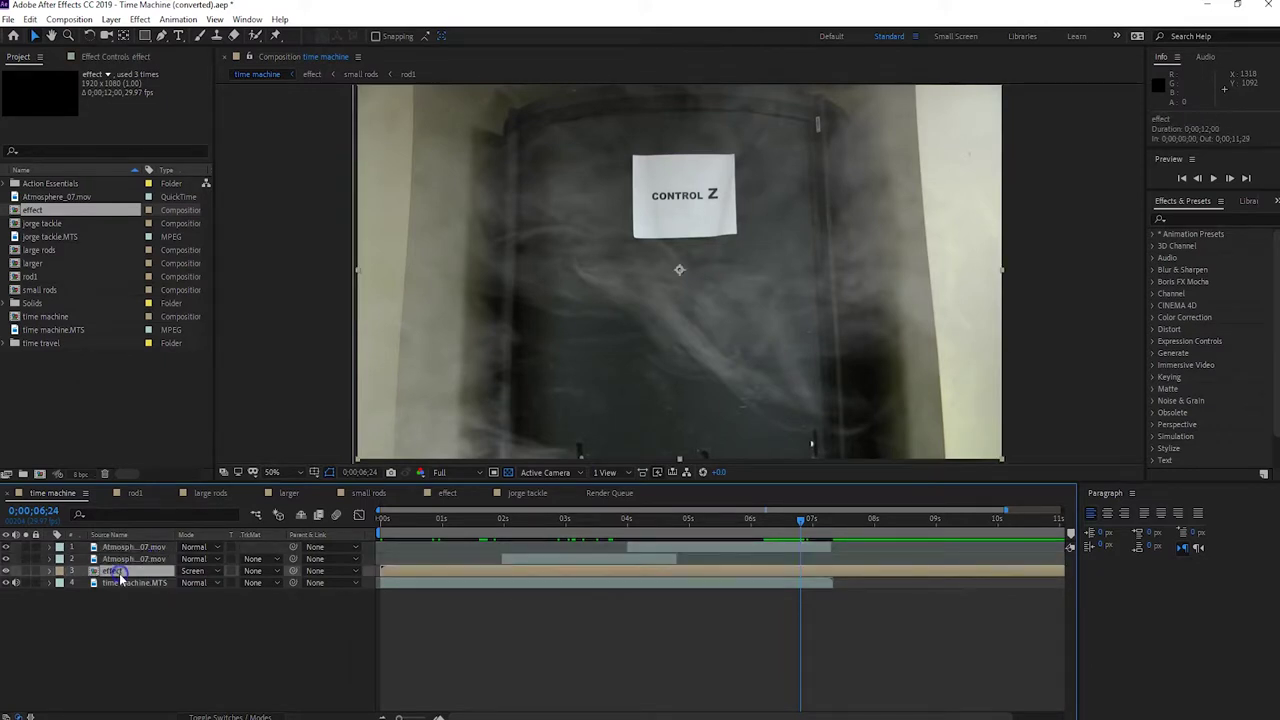
Open the effect precomp at a sparks frame and inspect its FireCracker_02, Spark_01 and Sparks_05 layers.
double_click(118, 574)
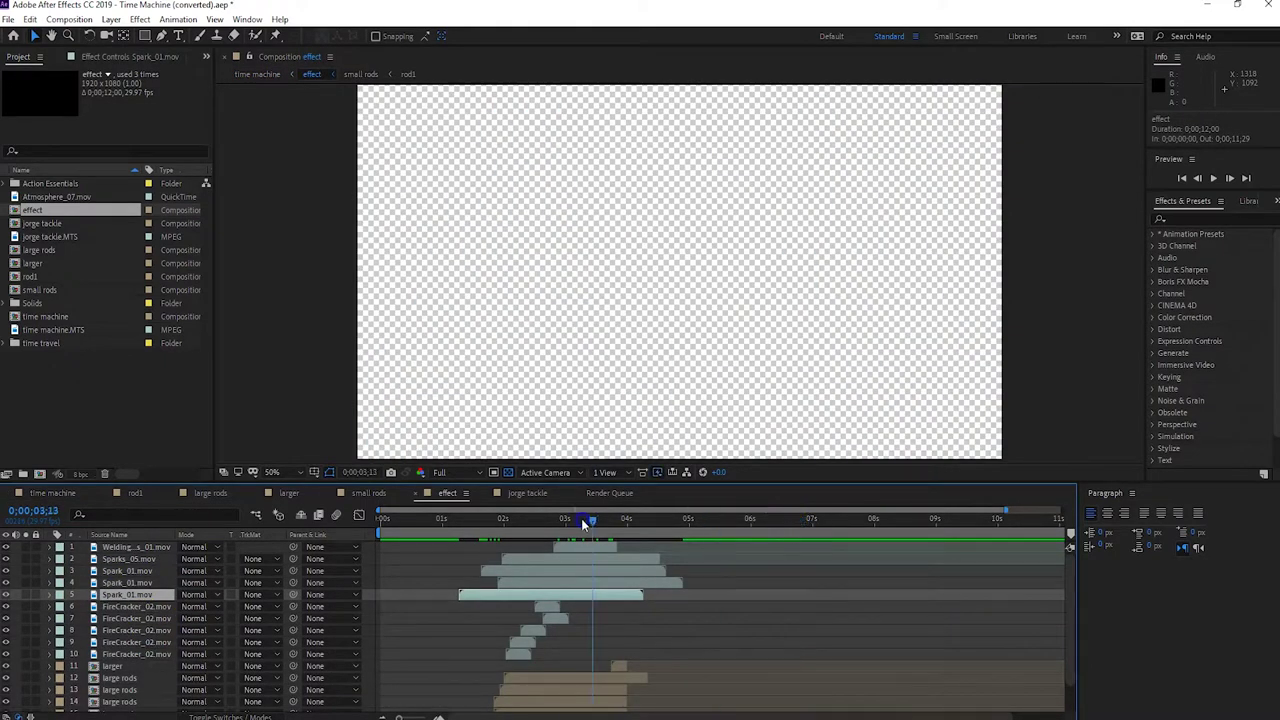
mouse_move(585, 524)
left_mouse_down()
mouse_move(506, 522)
mouse_move(582, 524)
left_mouse_up()
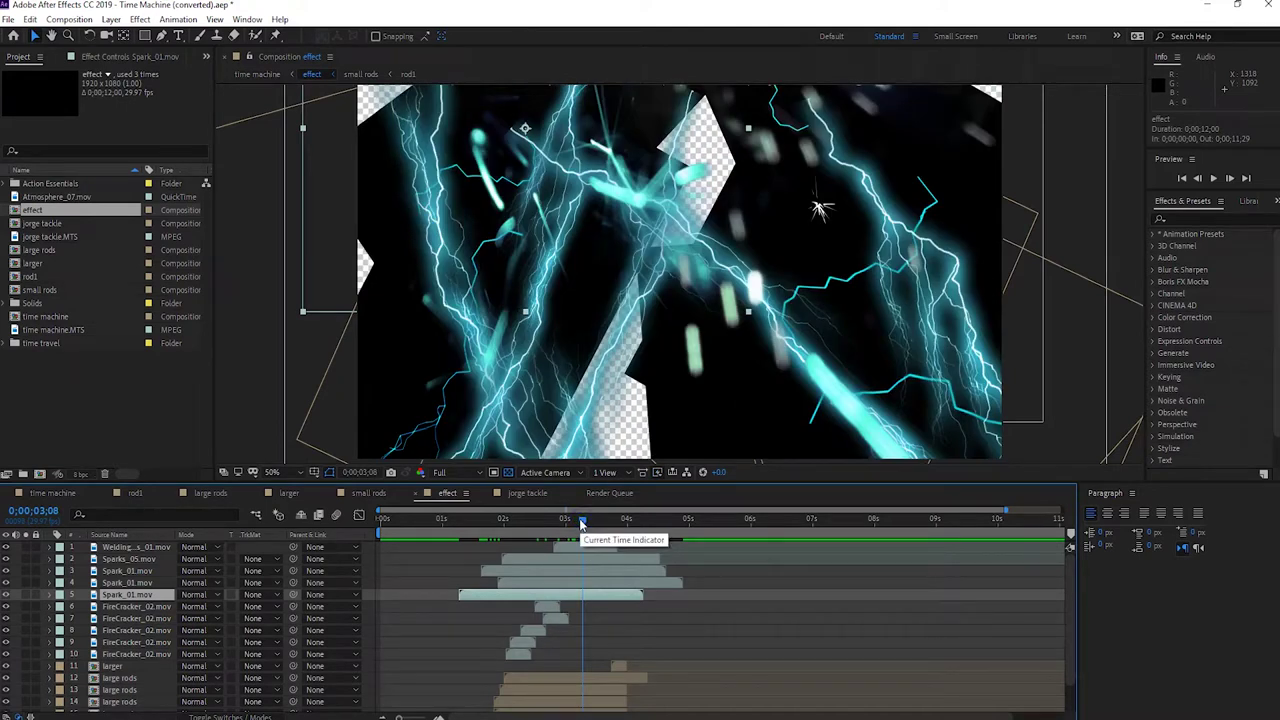
left_click(134, 606)
left_click(134, 618)
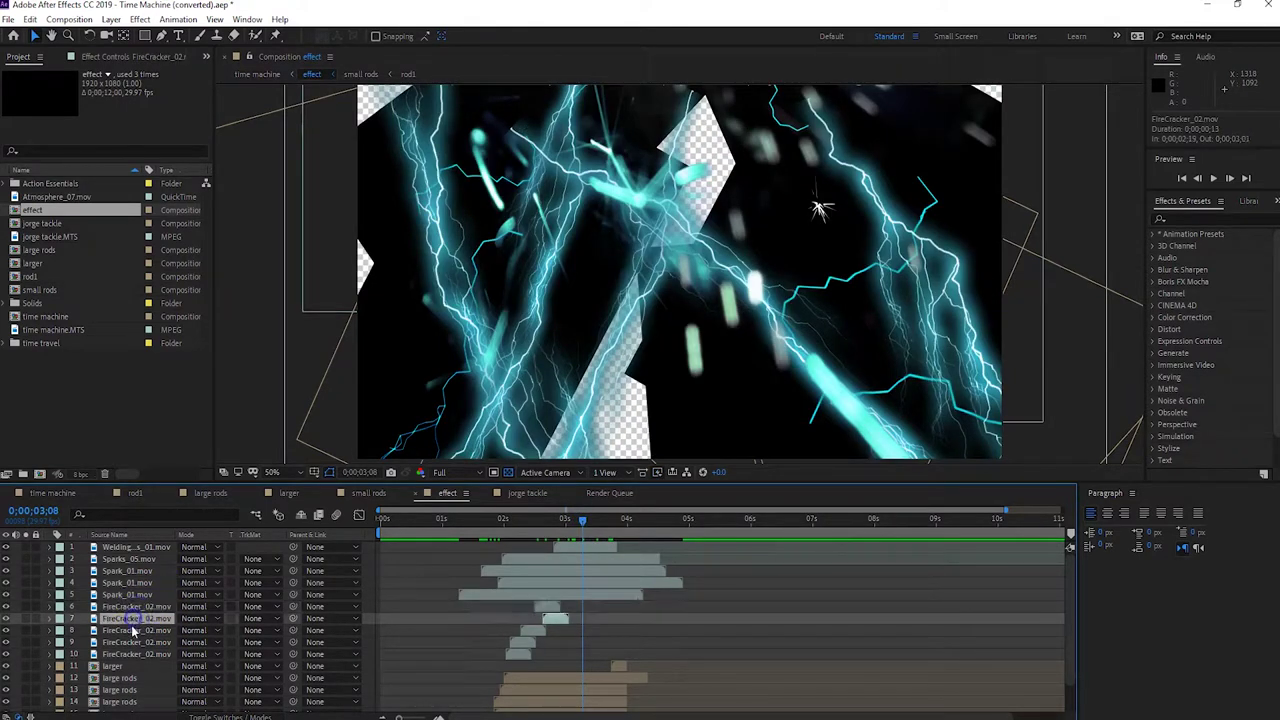
left_click(133, 630)
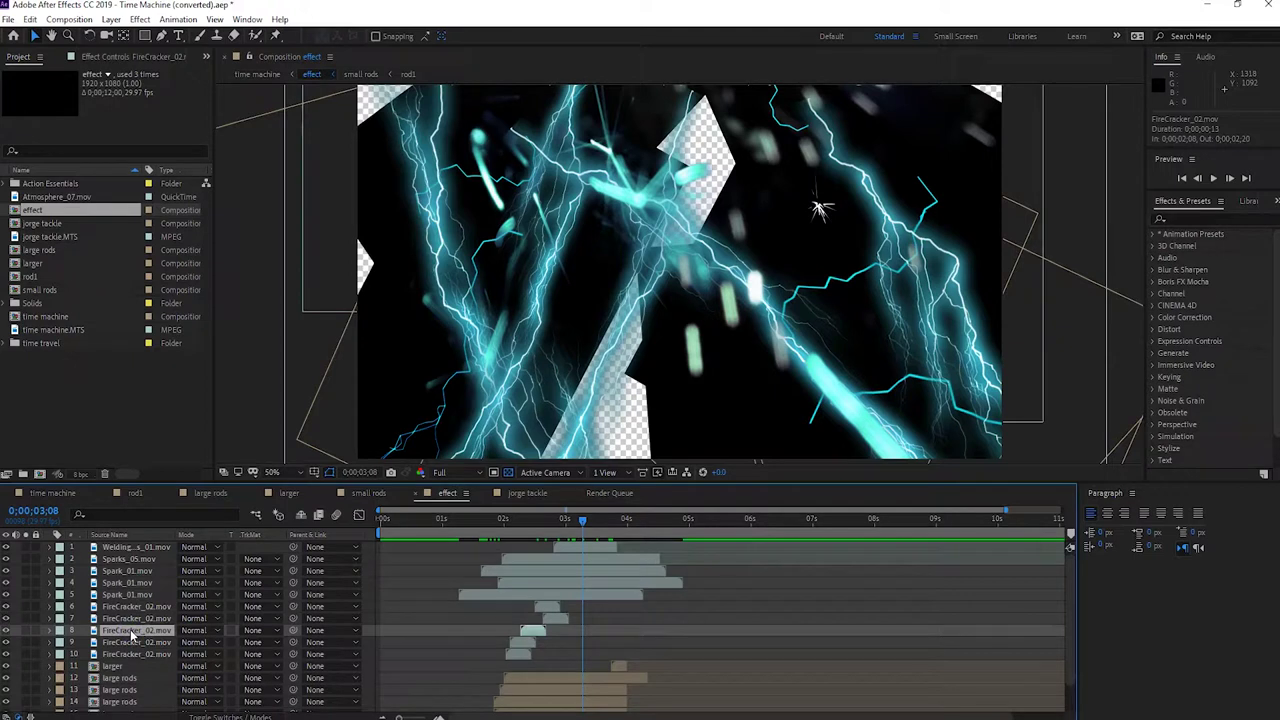
left_click(131, 570)
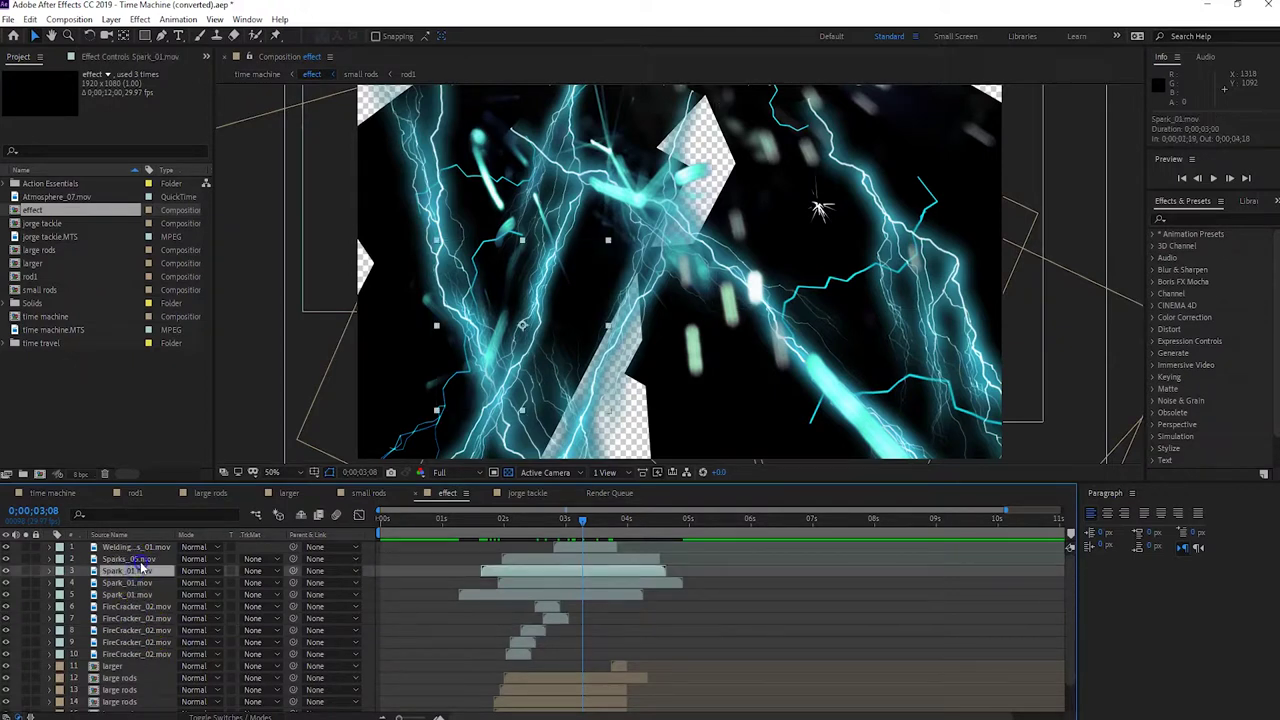
left_click(141, 560)
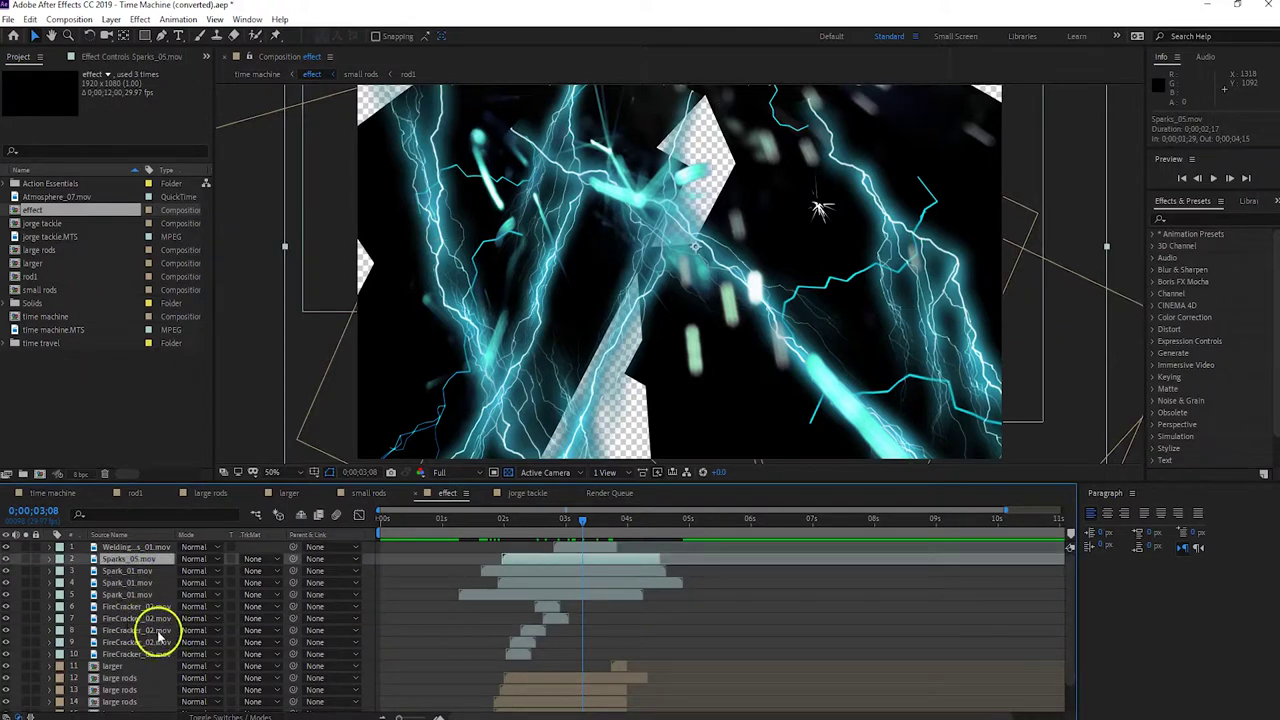
scroll(160, 640, "down", 1)
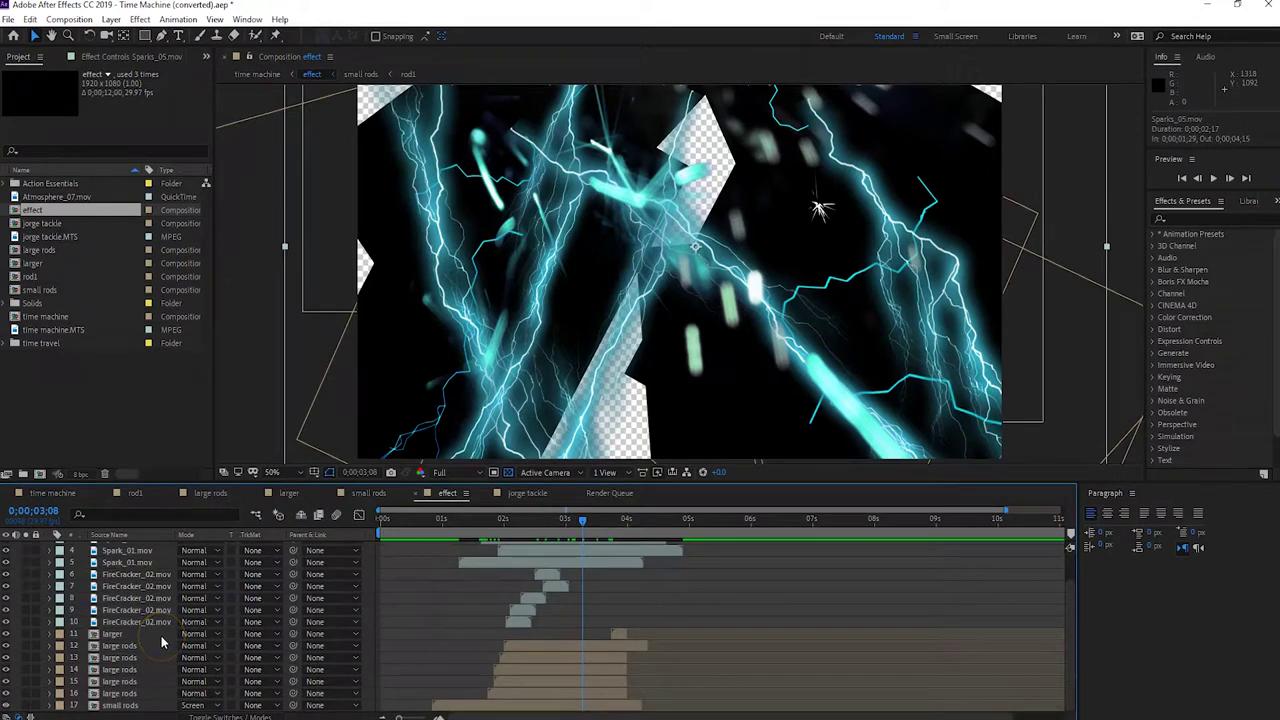
In the large rods precomp, add a second Advanced Lightning effect to Black Solid 2.
double_click(160, 643)
key("Return")
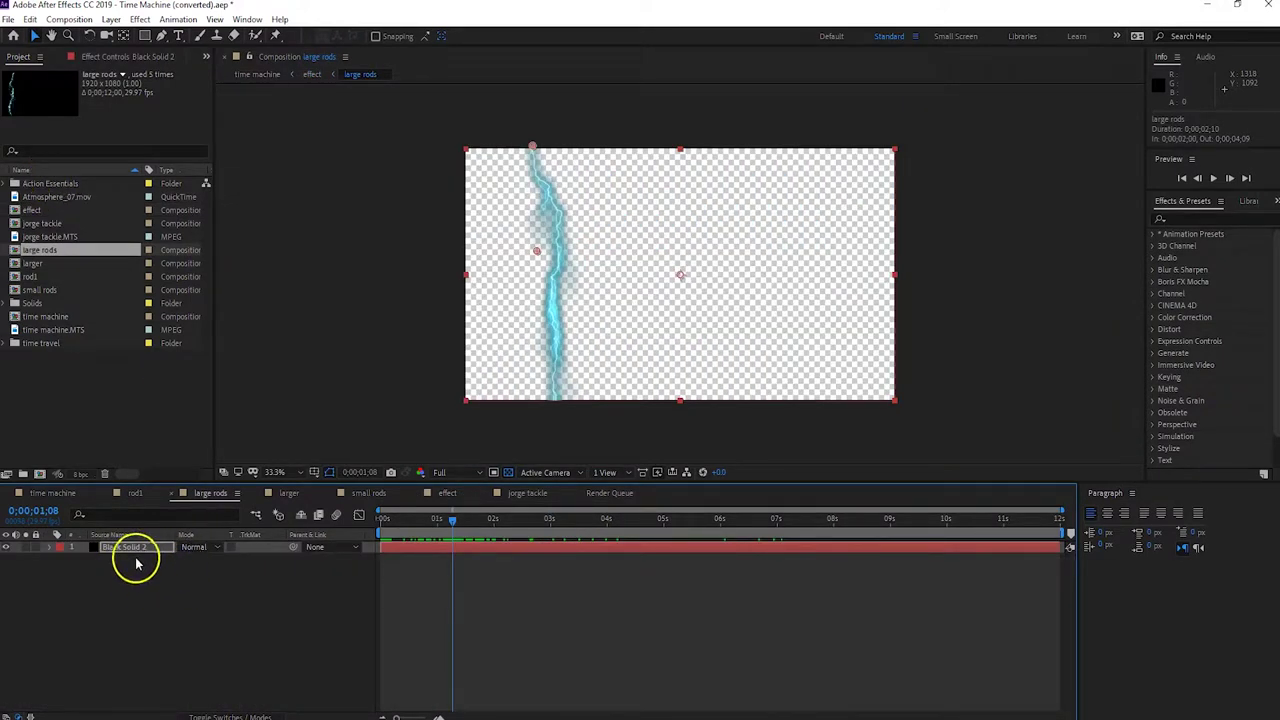
left_click(92, 57)
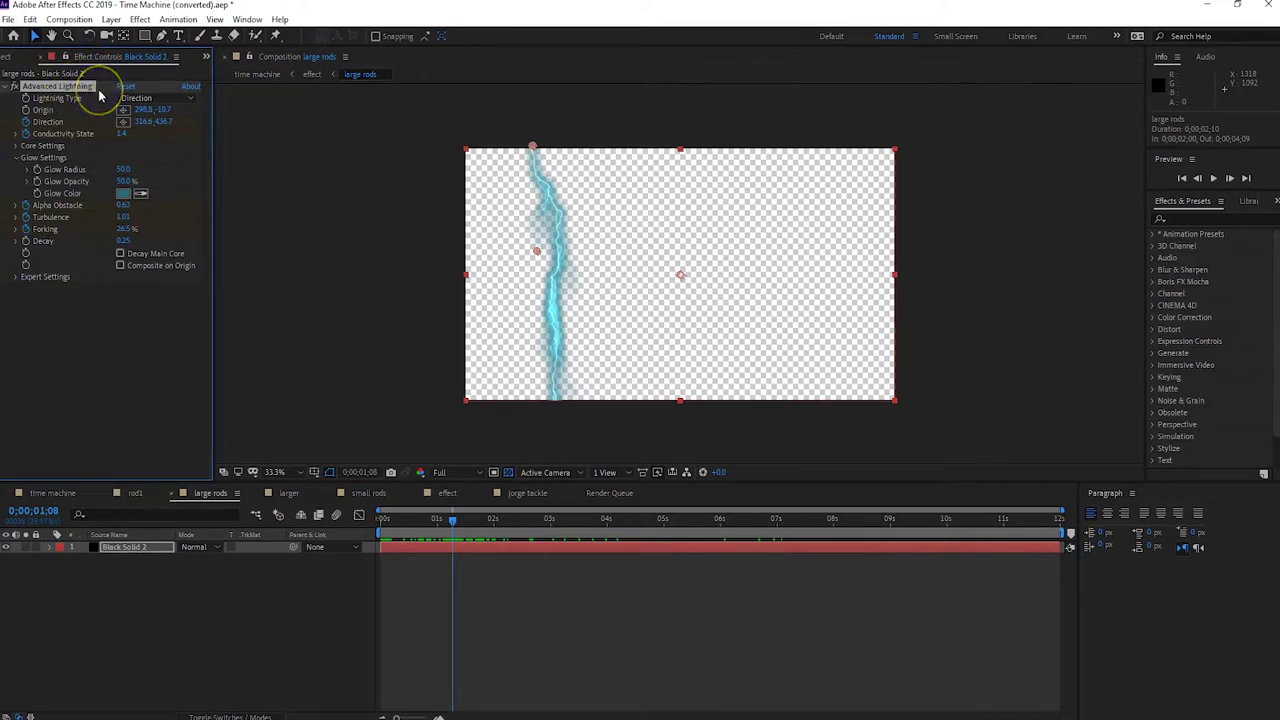
left_click(71, 451)
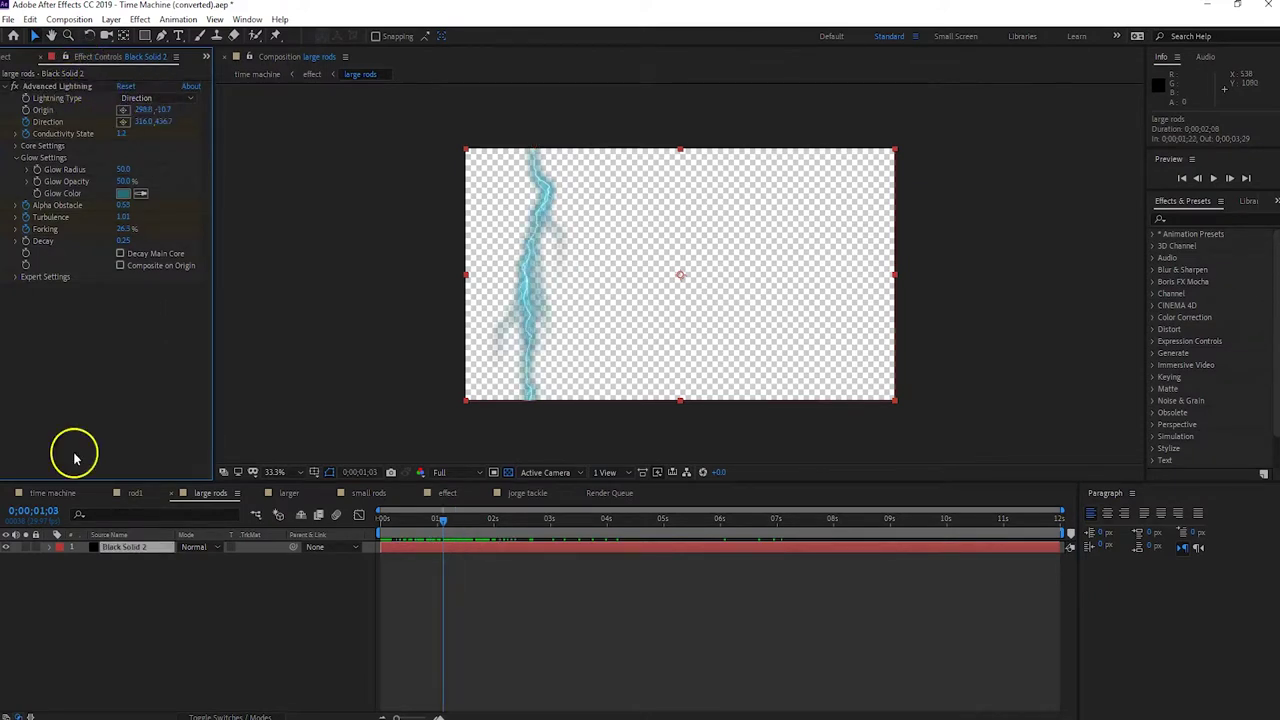
right_click(114, 348)
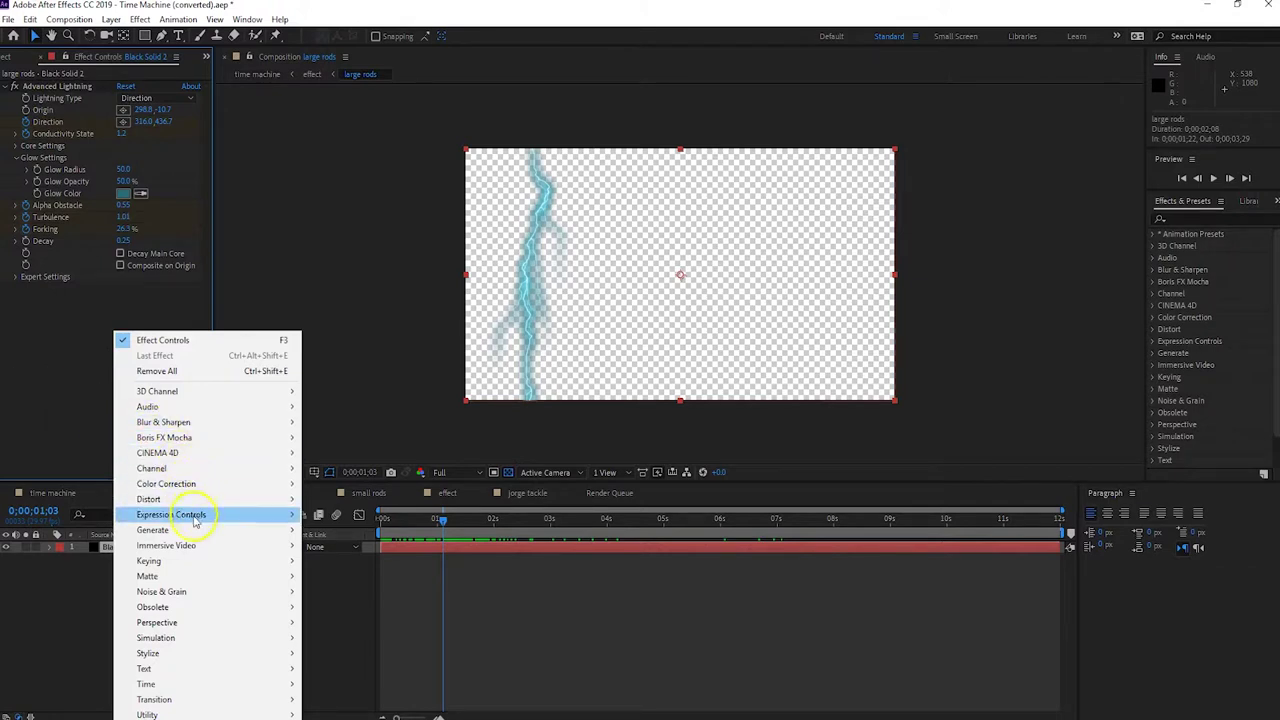
mouse_move(195, 538)
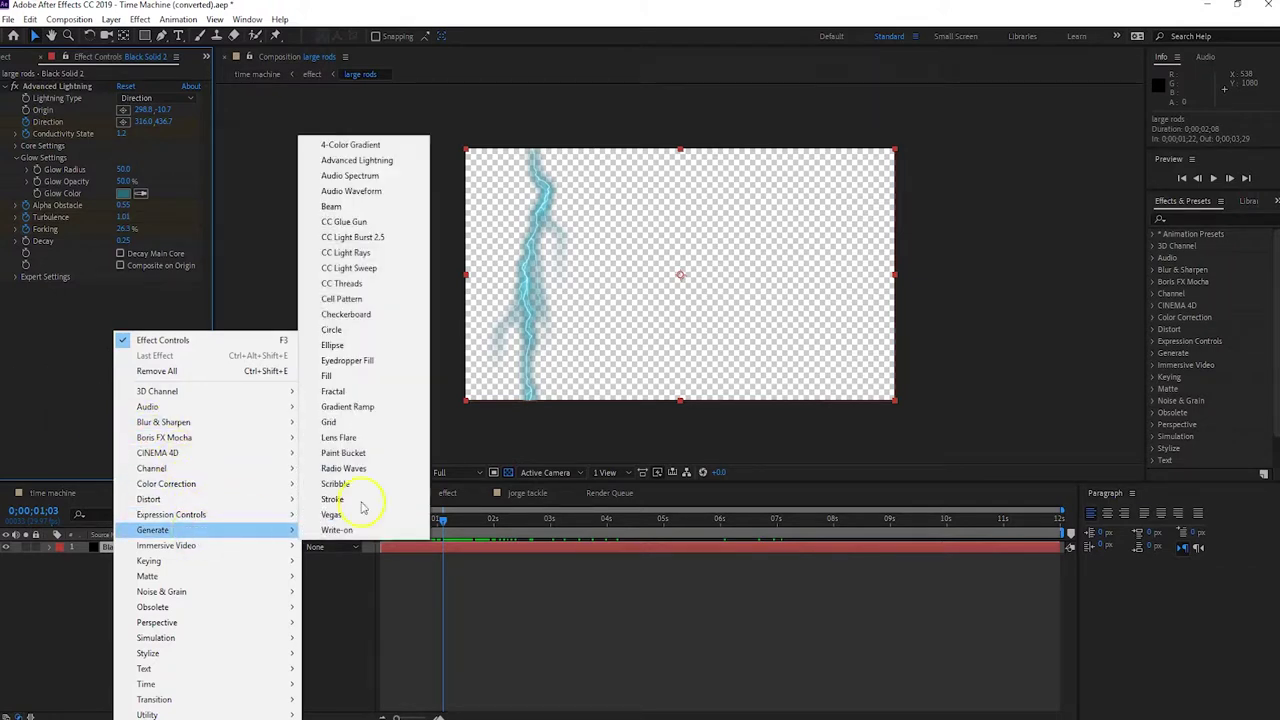
left_click(380, 163)
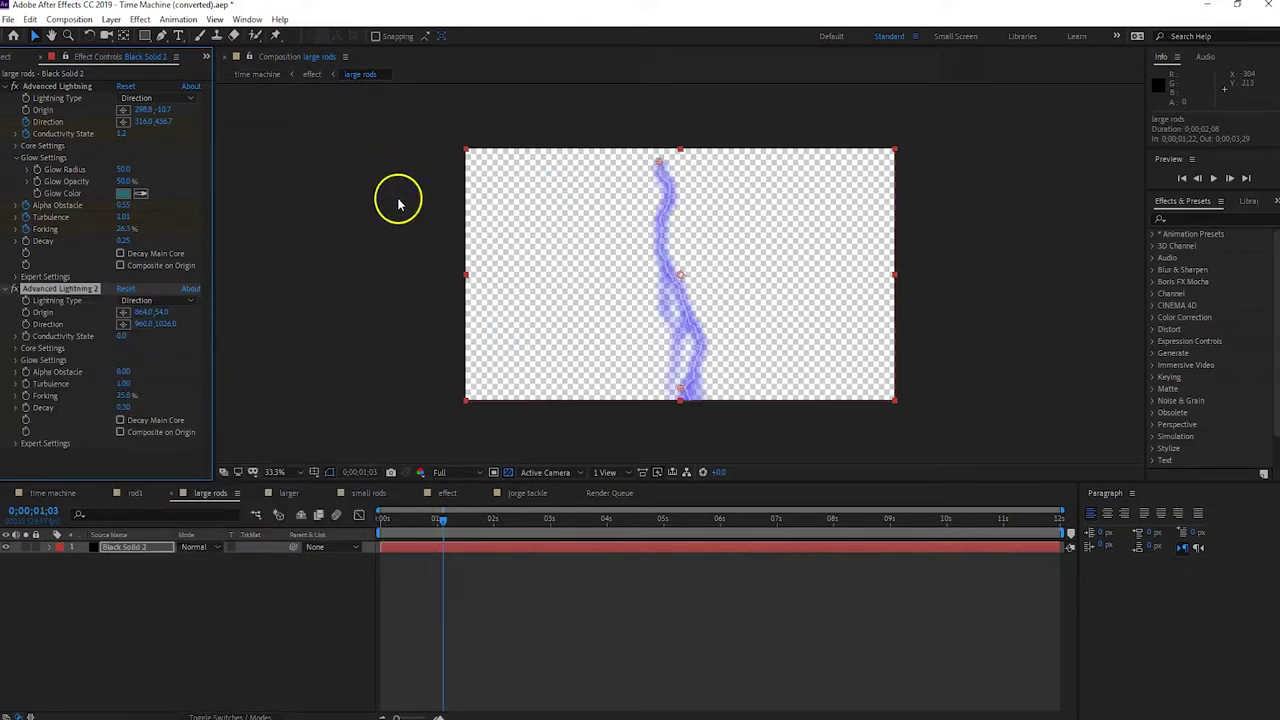
Try Breaking and Anywhere lightning types, settle on Direction, and adjust the bolt's direction.
left_click(150, 301)
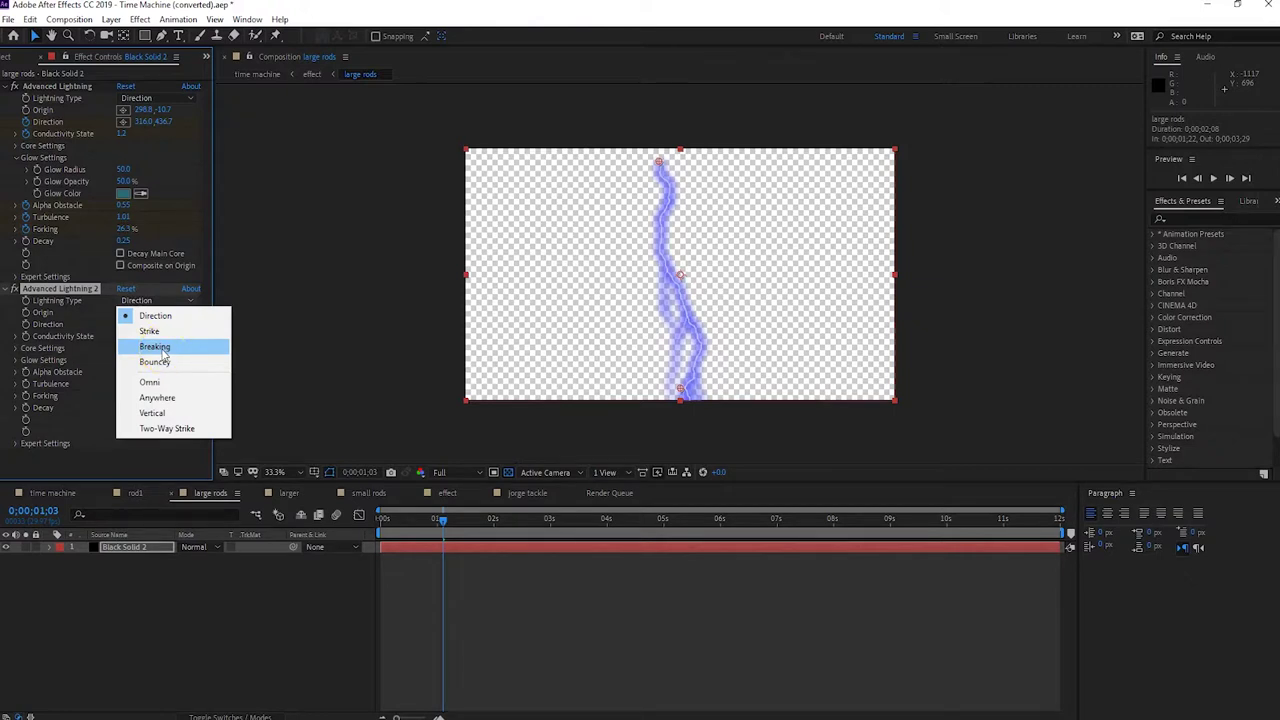
left_click(163, 348)
left_click(160, 301)
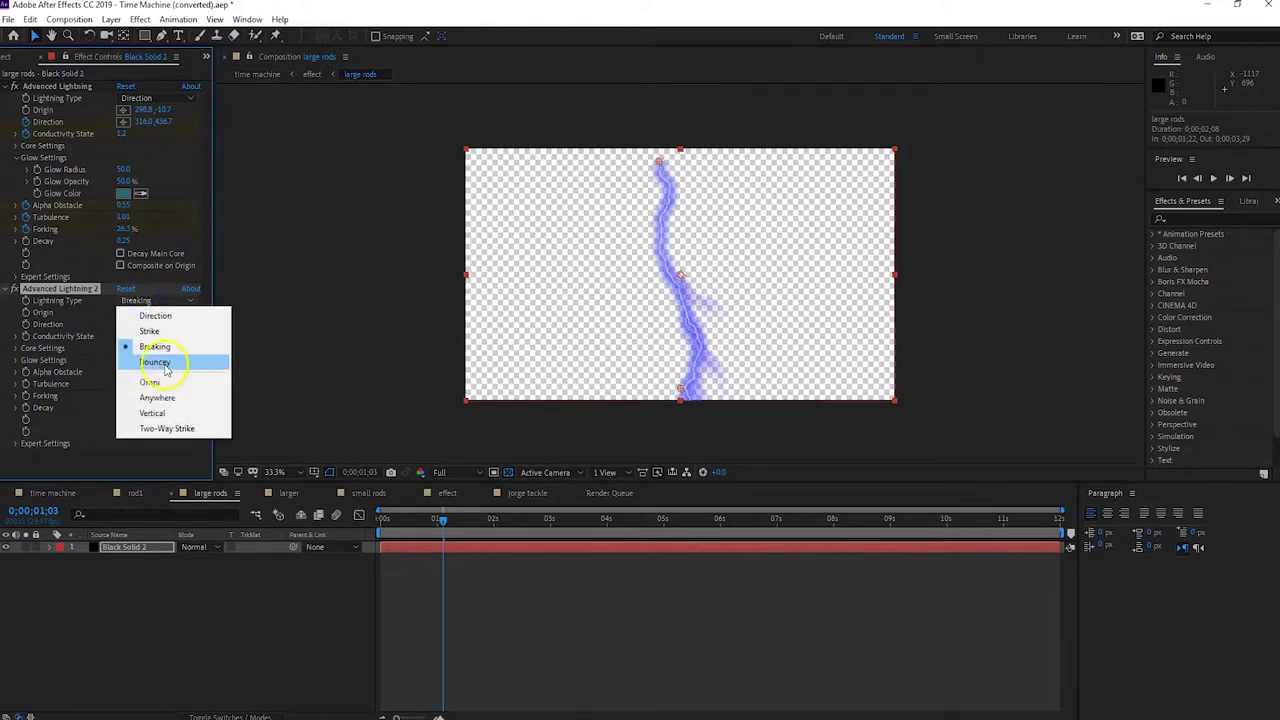
left_click(157, 397)
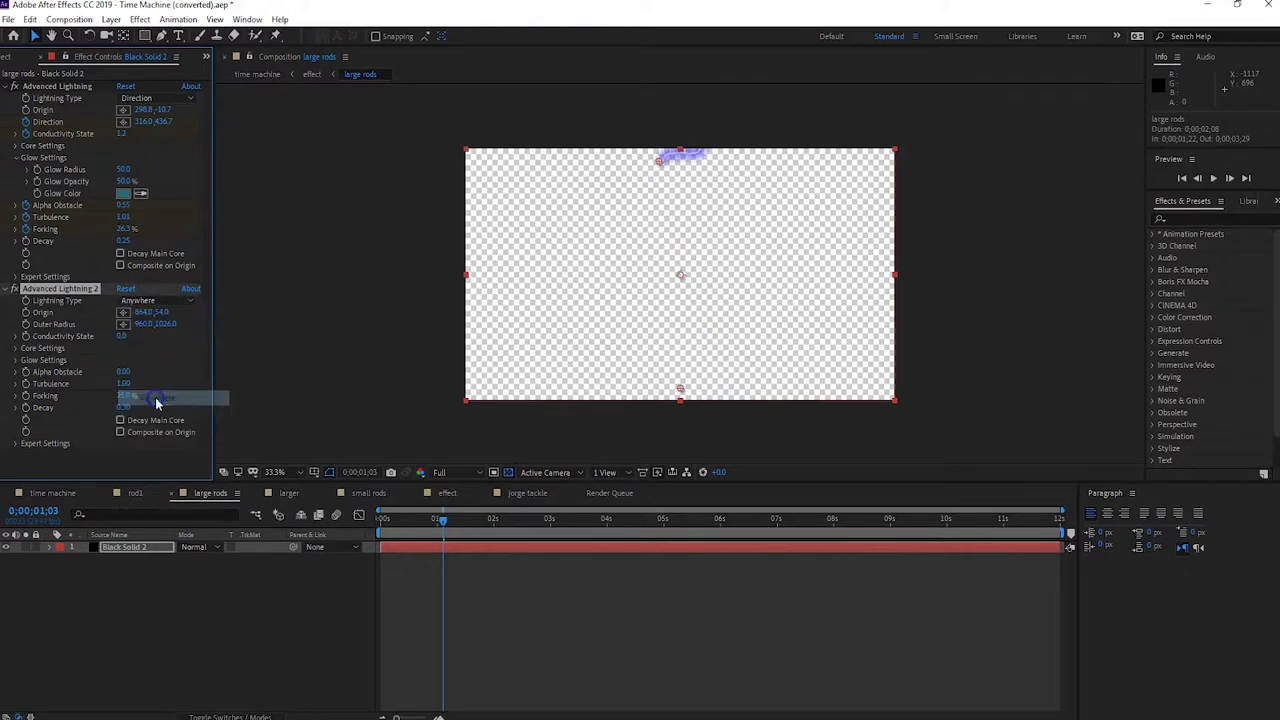
left_click(145, 305)
left_click(150, 320)
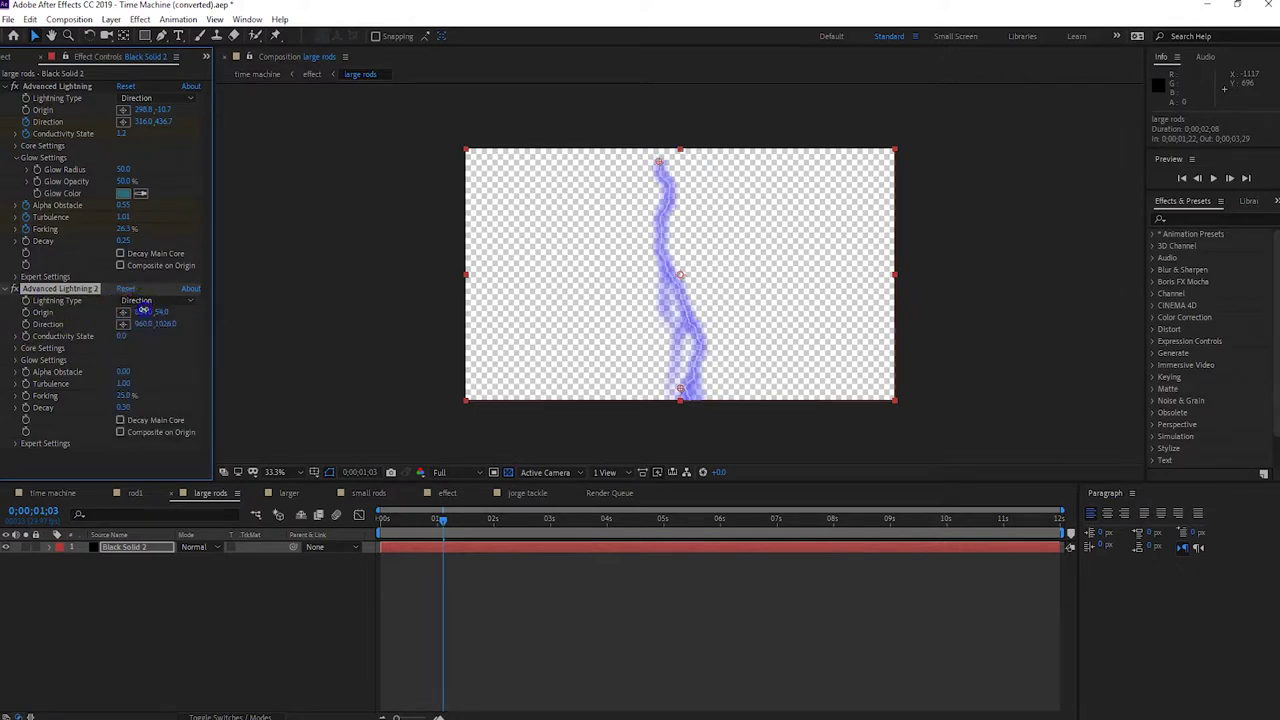
left_click_drag(141, 329, 148, 336)
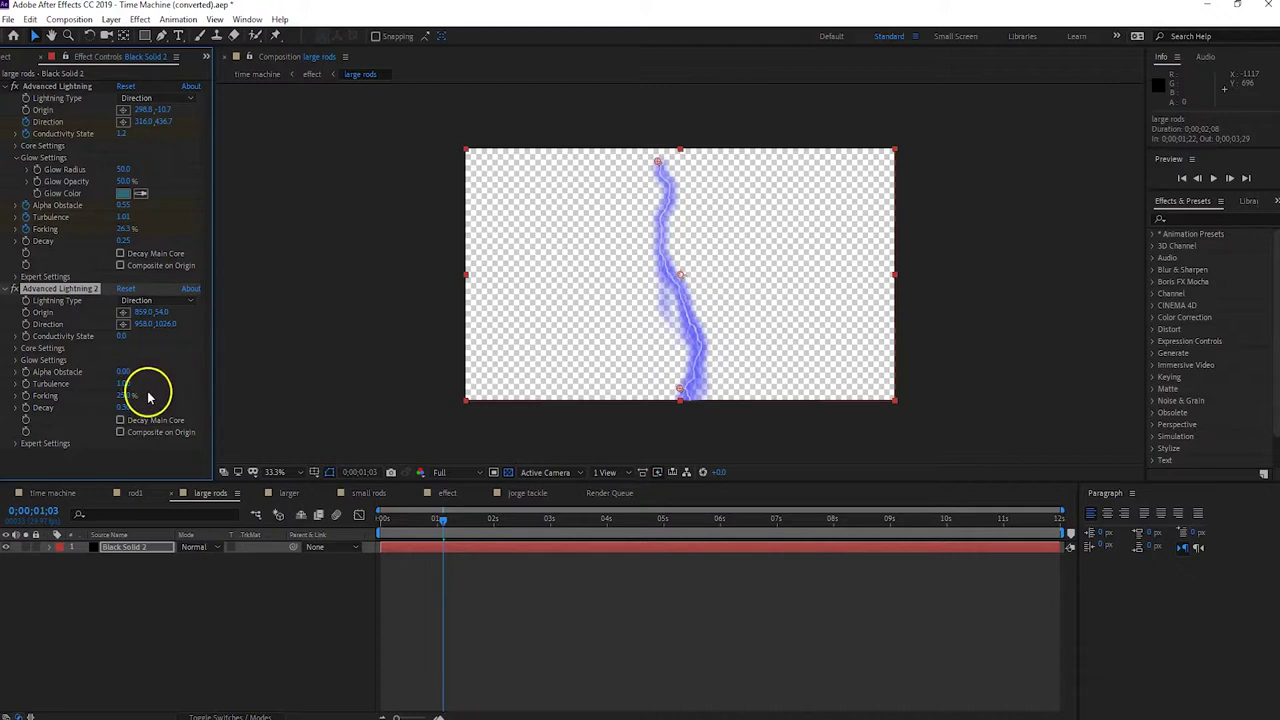
Set Advanced Lightning 2's Glow Color to fully saturated red (FF0000).
left_click(17, 362)
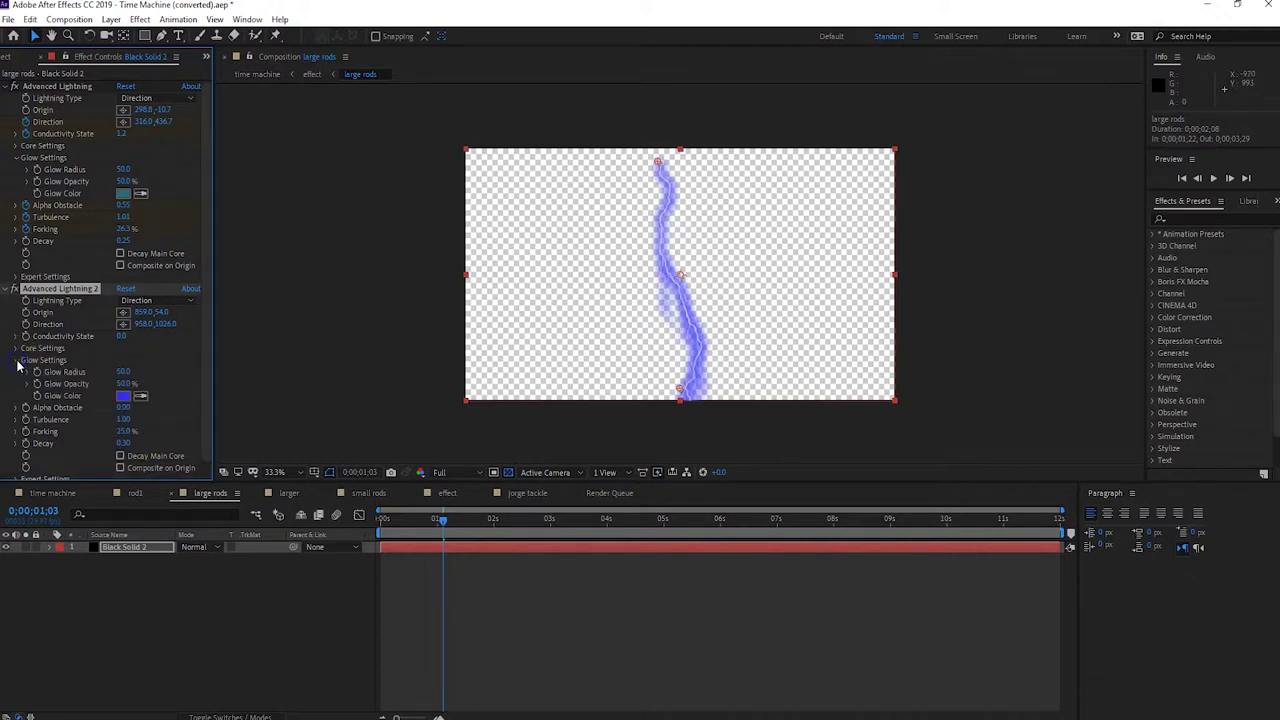
left_click(121, 396)
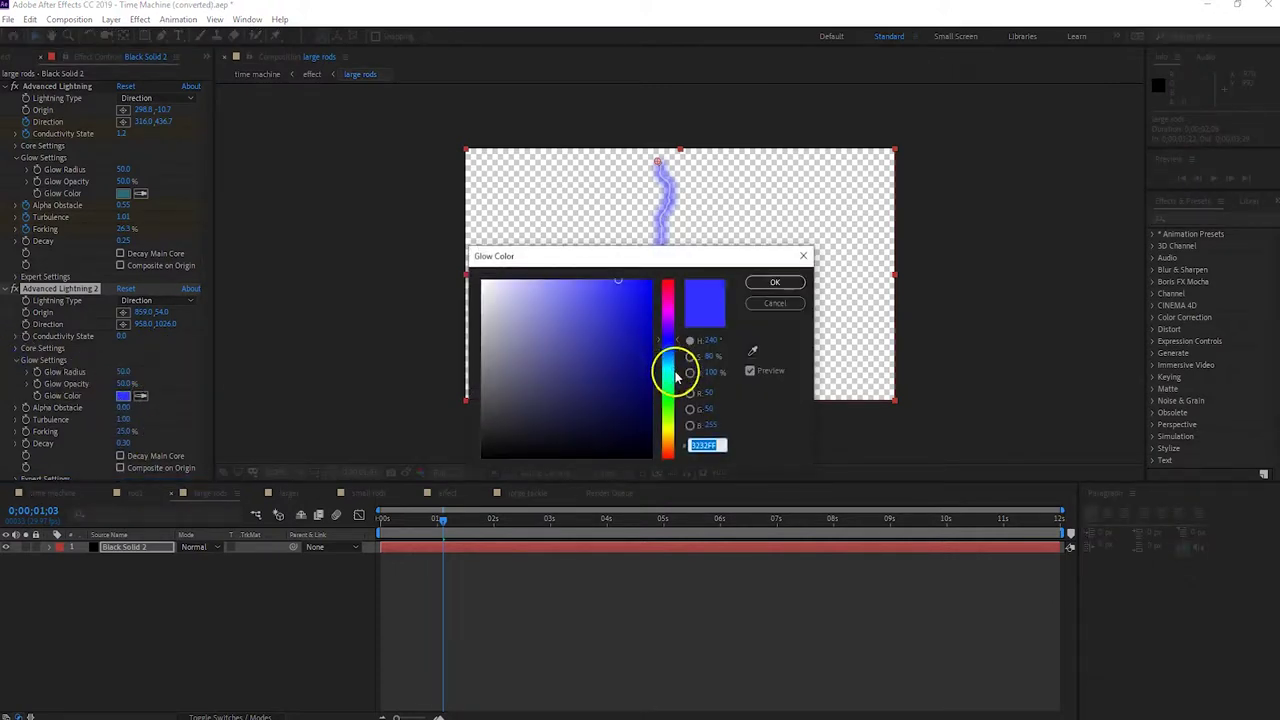
left_click_drag(676, 377, 679, 364)
left_click_drag(619, 331, 684, 267)
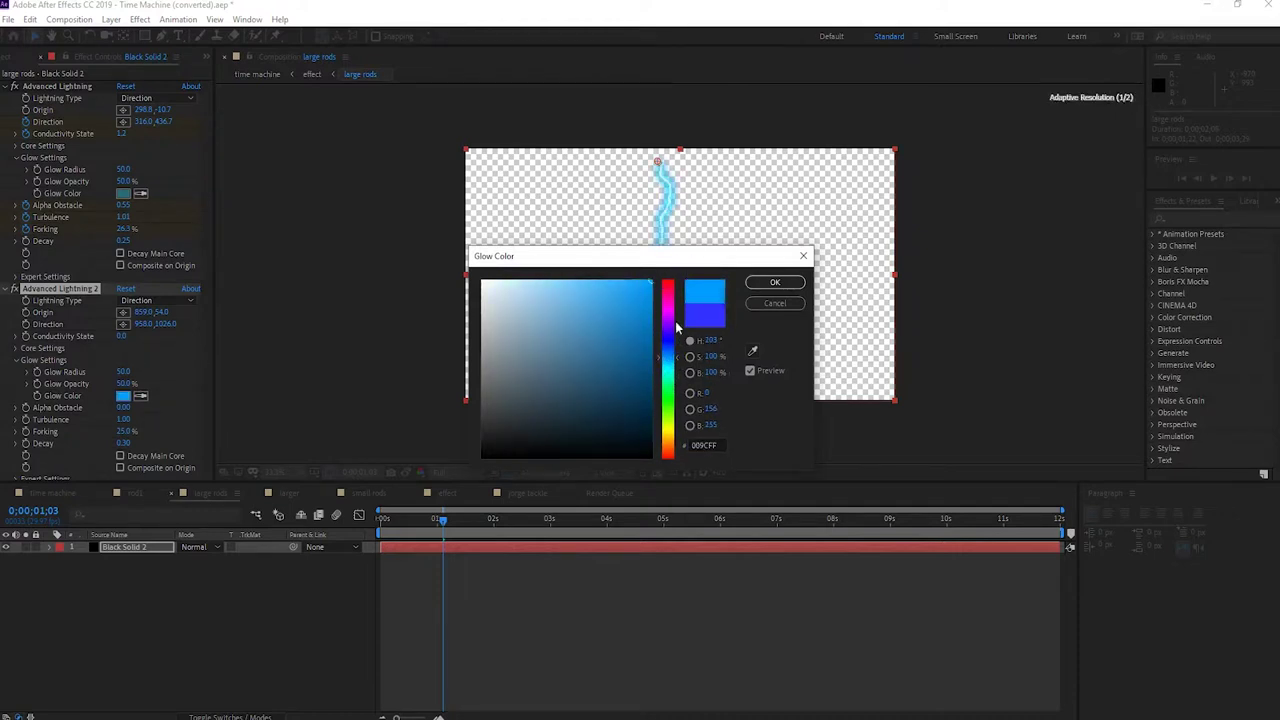
left_click_drag(675, 365, 675, 288)
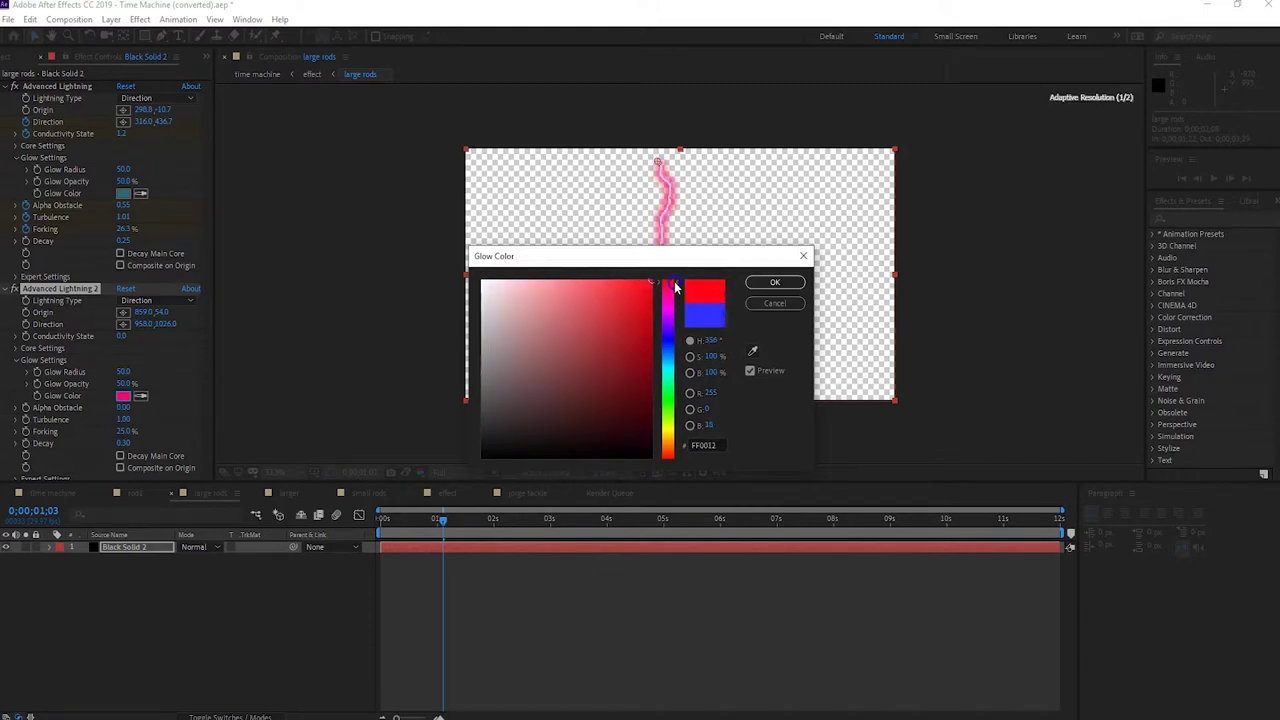
left_click(785, 281)
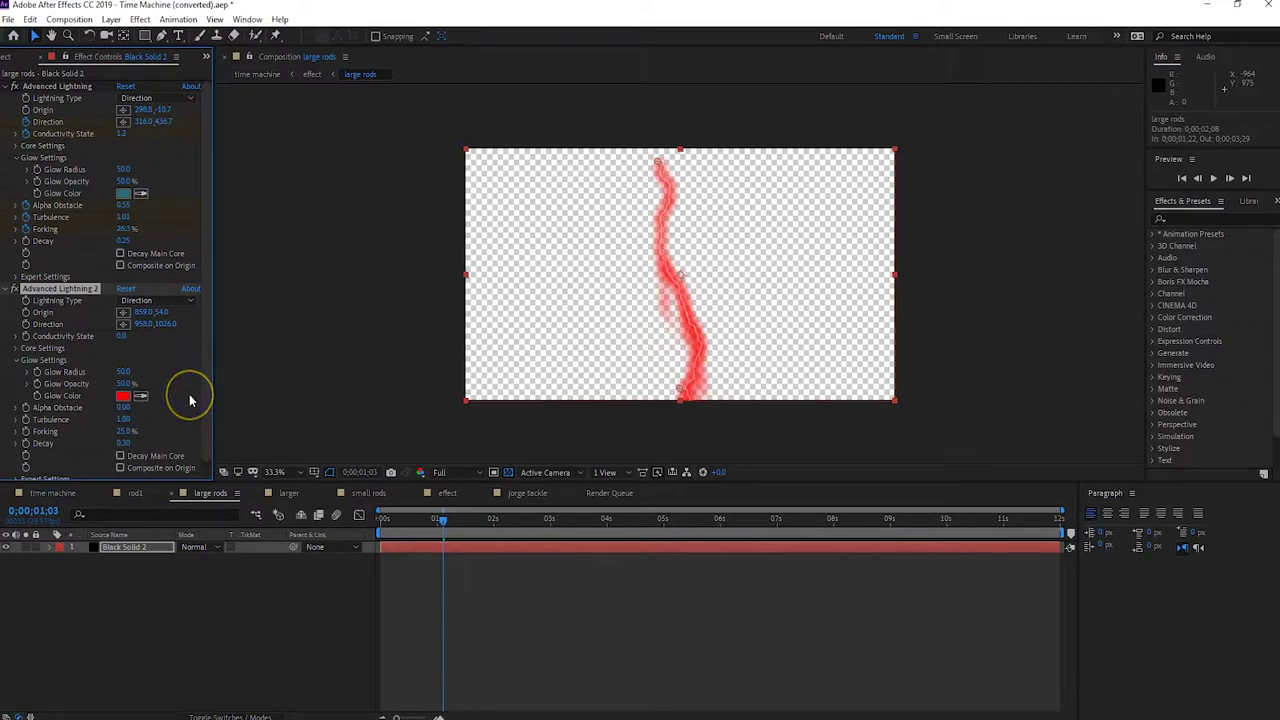
Duplicate the Black Solid 2 lightning layer with Ctrl+D into several copies.
left_click(131, 561)
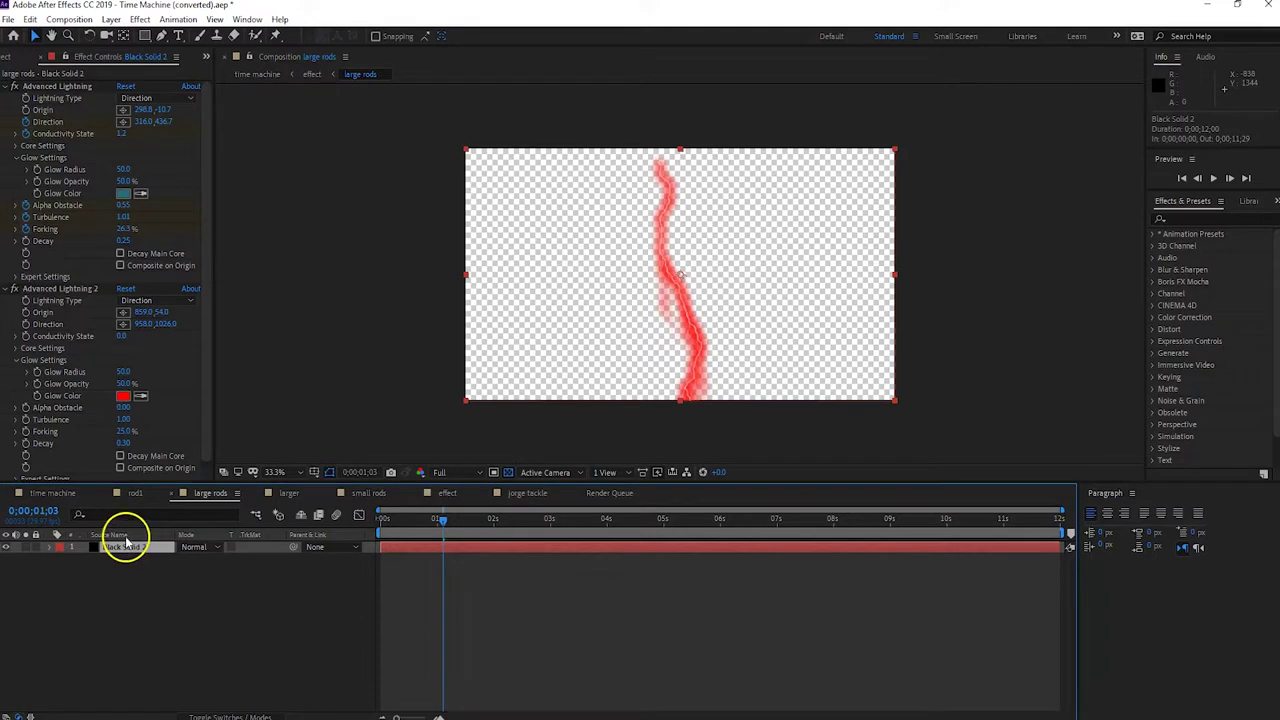
key("ctrl+d")
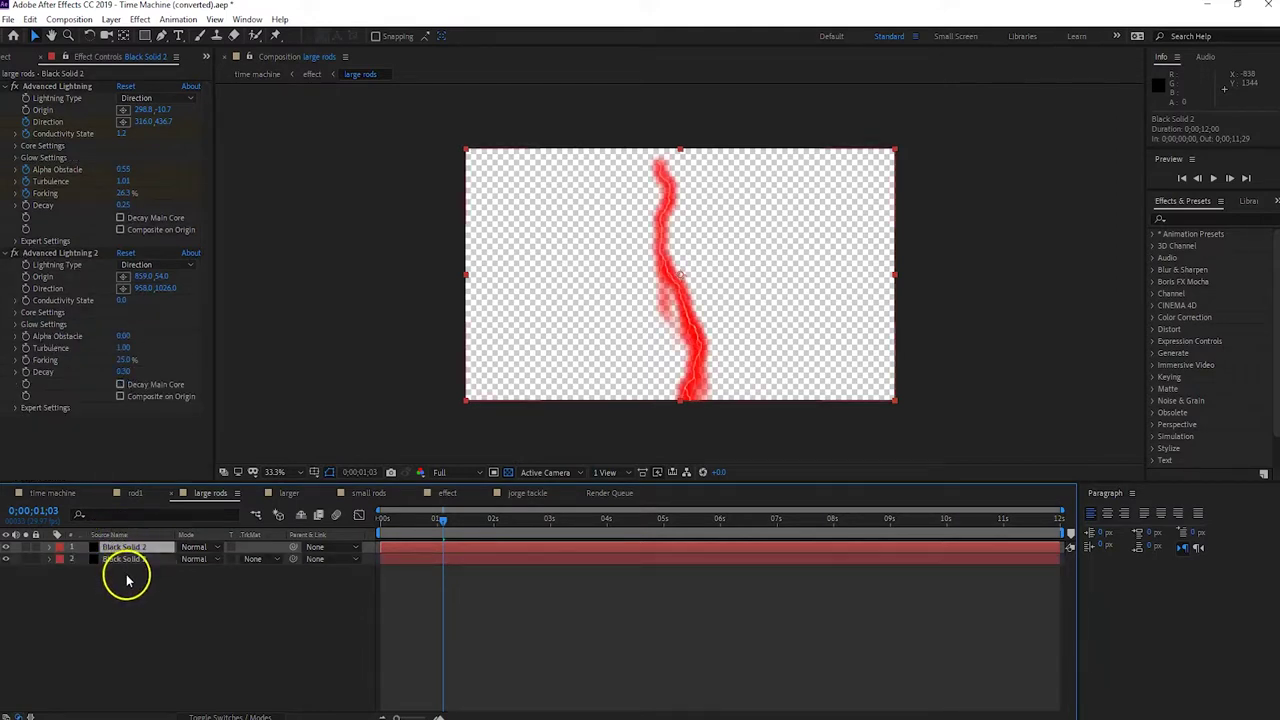
key("ctrl+d")
key("ctrl+d")
key("ctrl+d")
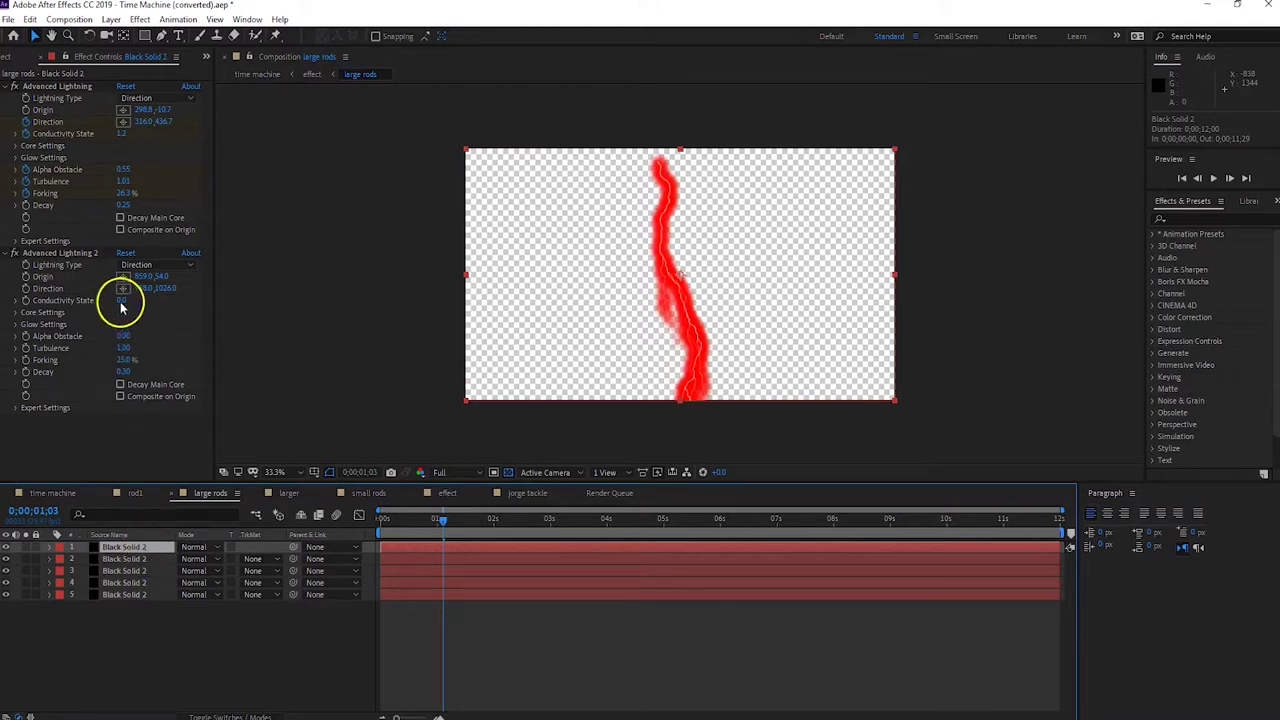
Offset the copies' bolt origins, one to X 1061, and scrub to check the bolts.
left_click(145, 278)
left_click_drag(140, 278, 266, 266)
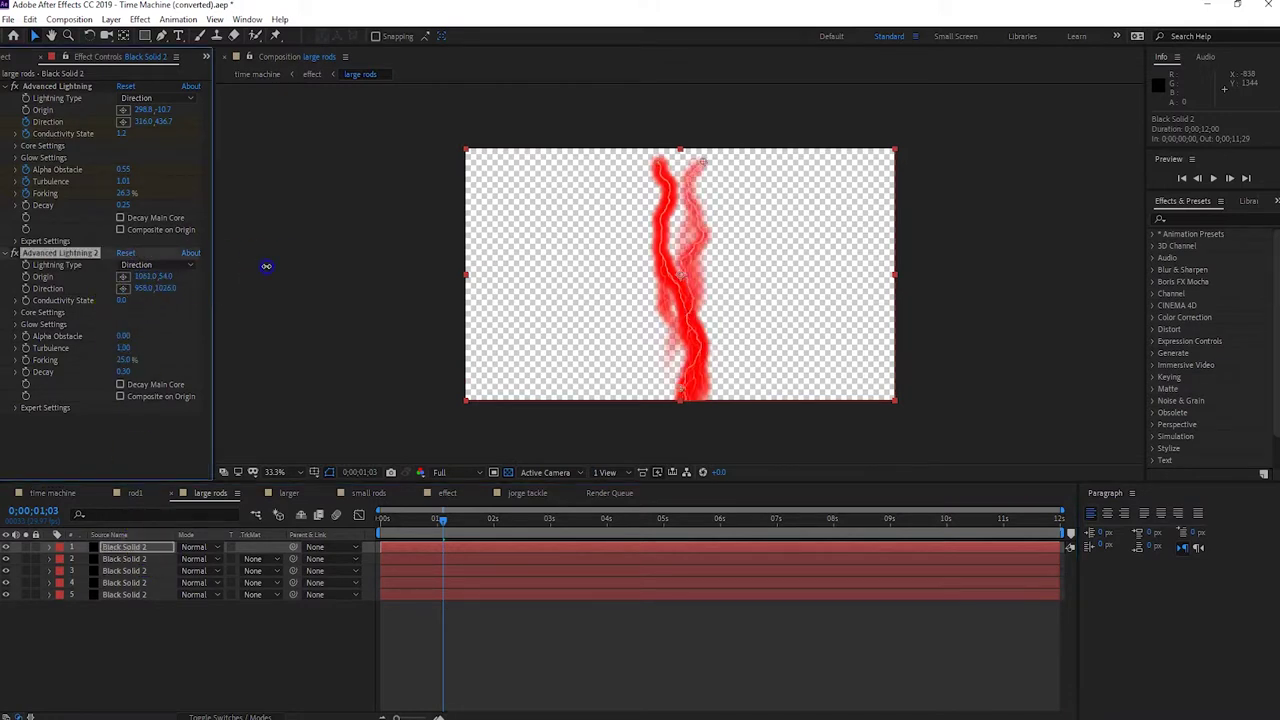
left_click(127, 558)
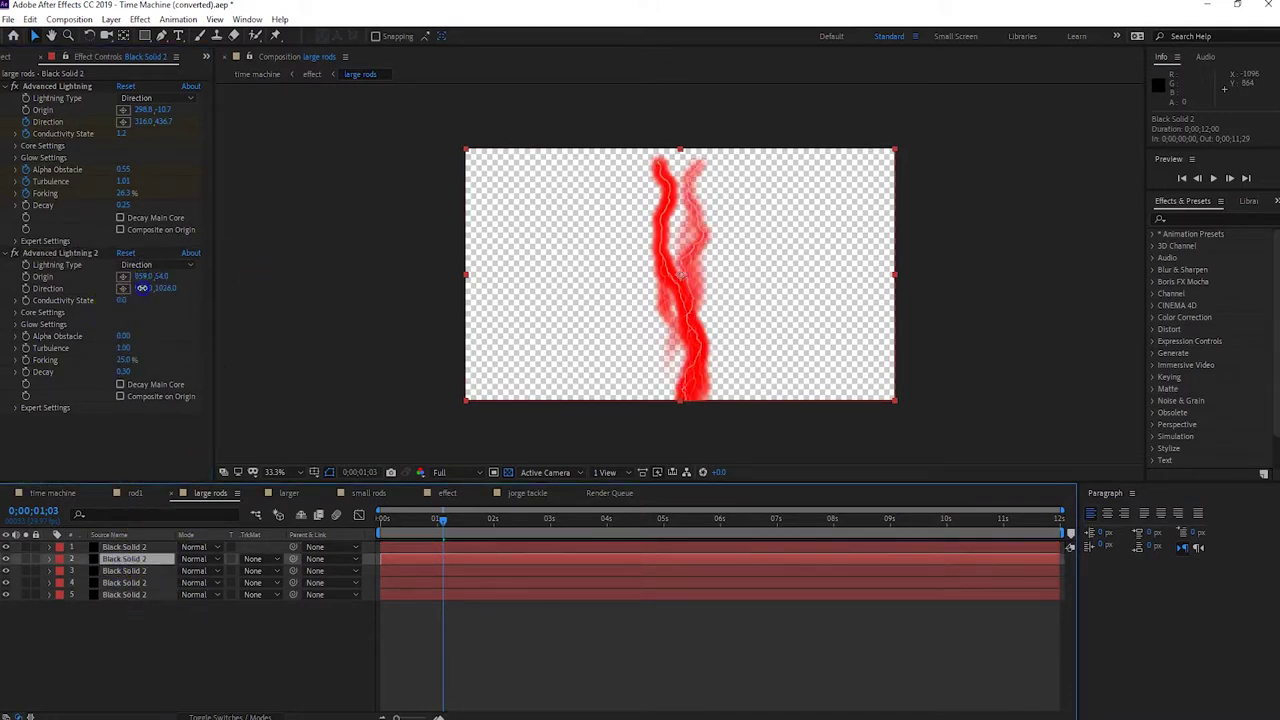
left_click(110, 570)
left_click_drag(109, 289, 151, 274)
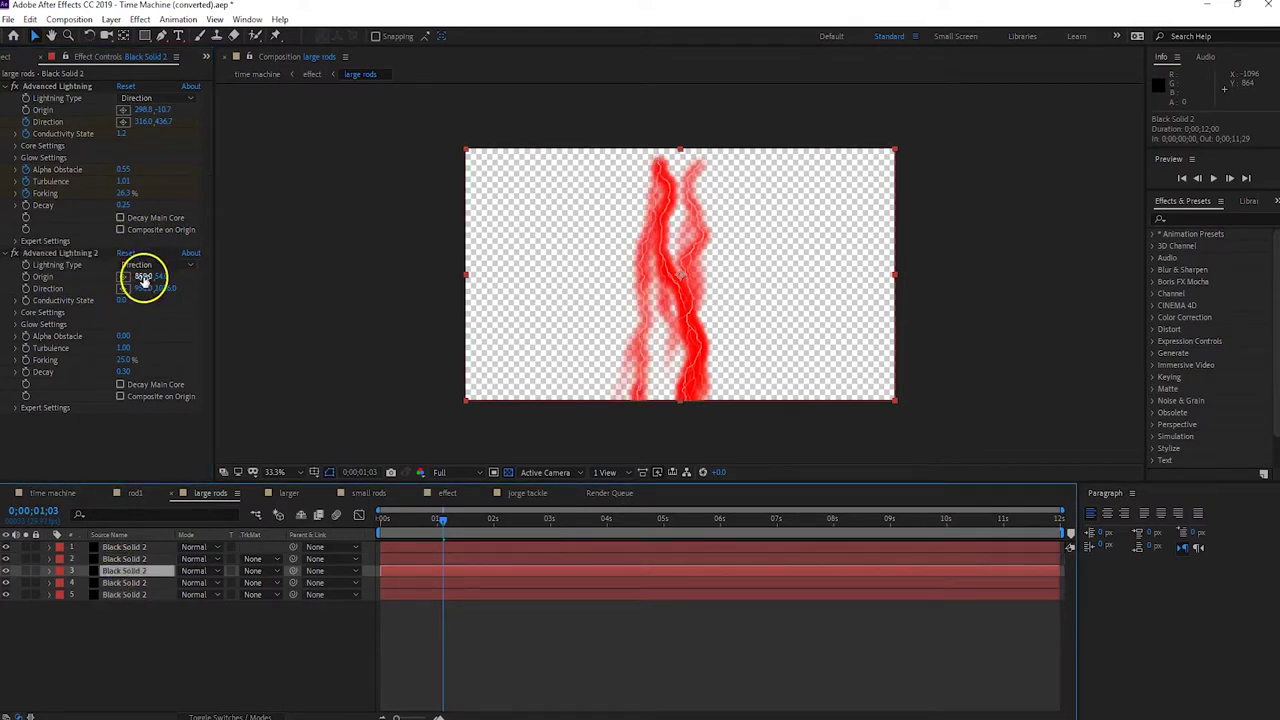
left_click(152, 596)
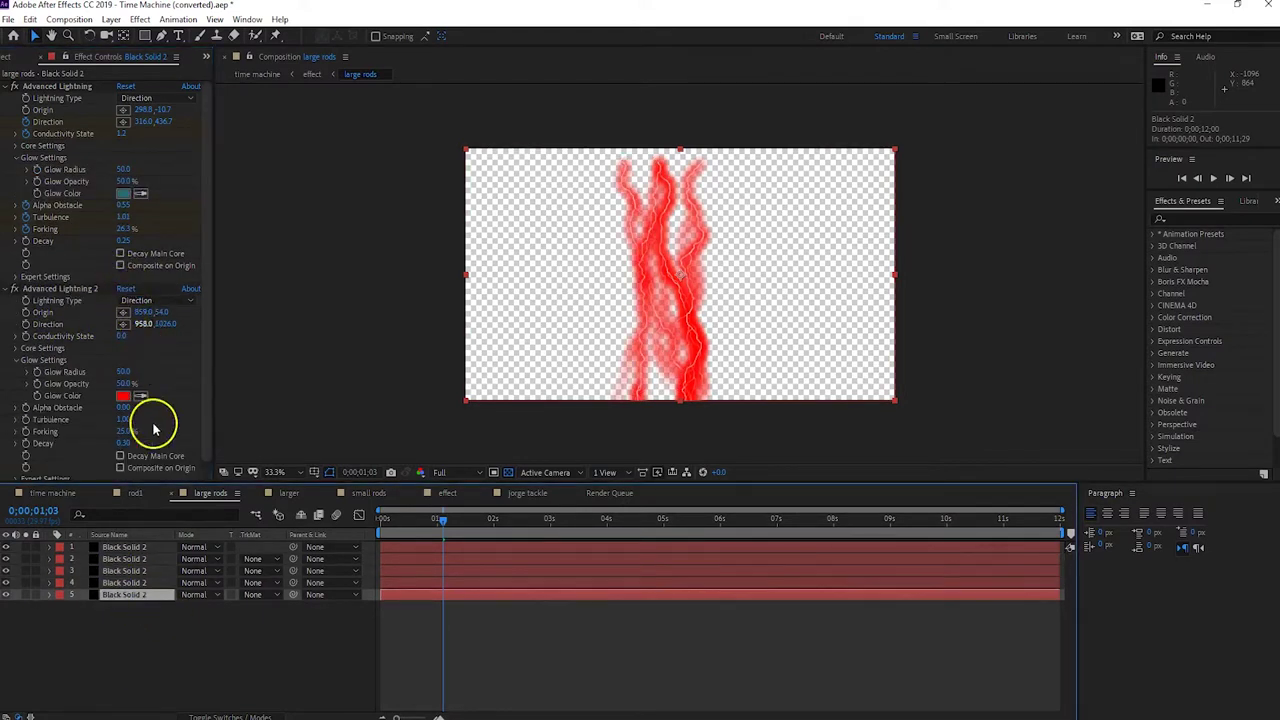
scroll(135, 422, "down", 1)
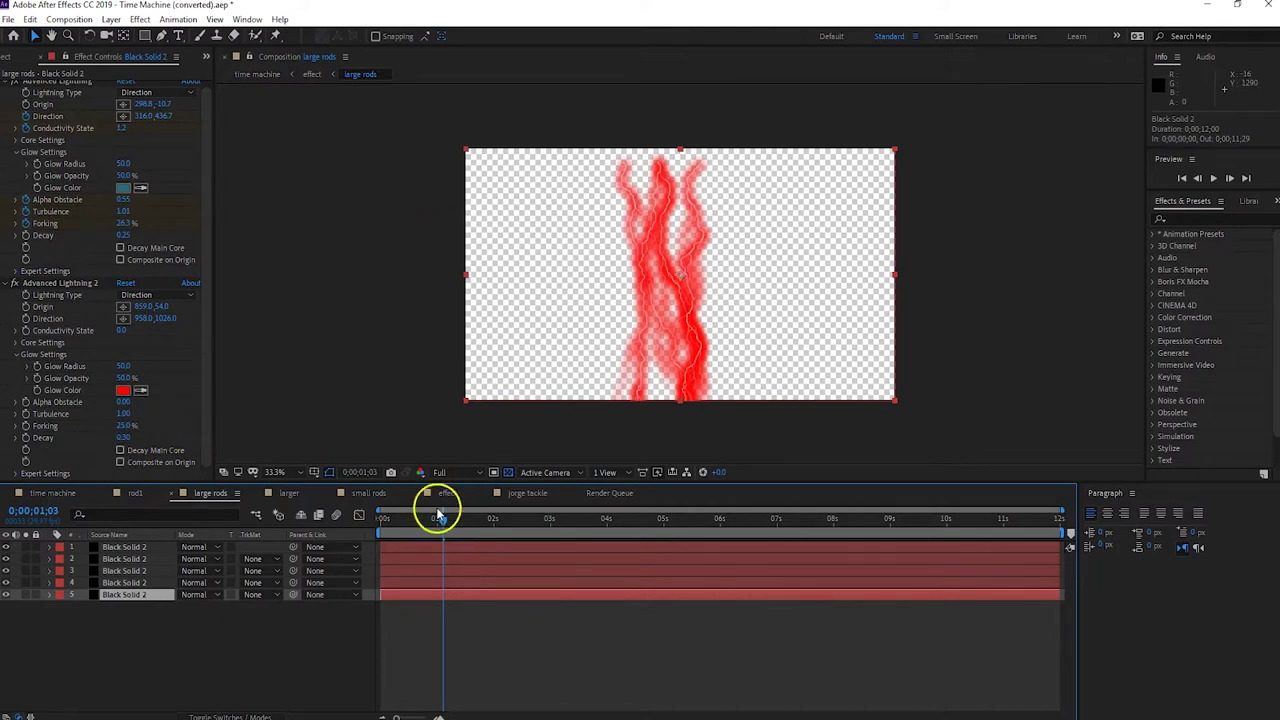
left_click_drag(443, 522, 660, 512)
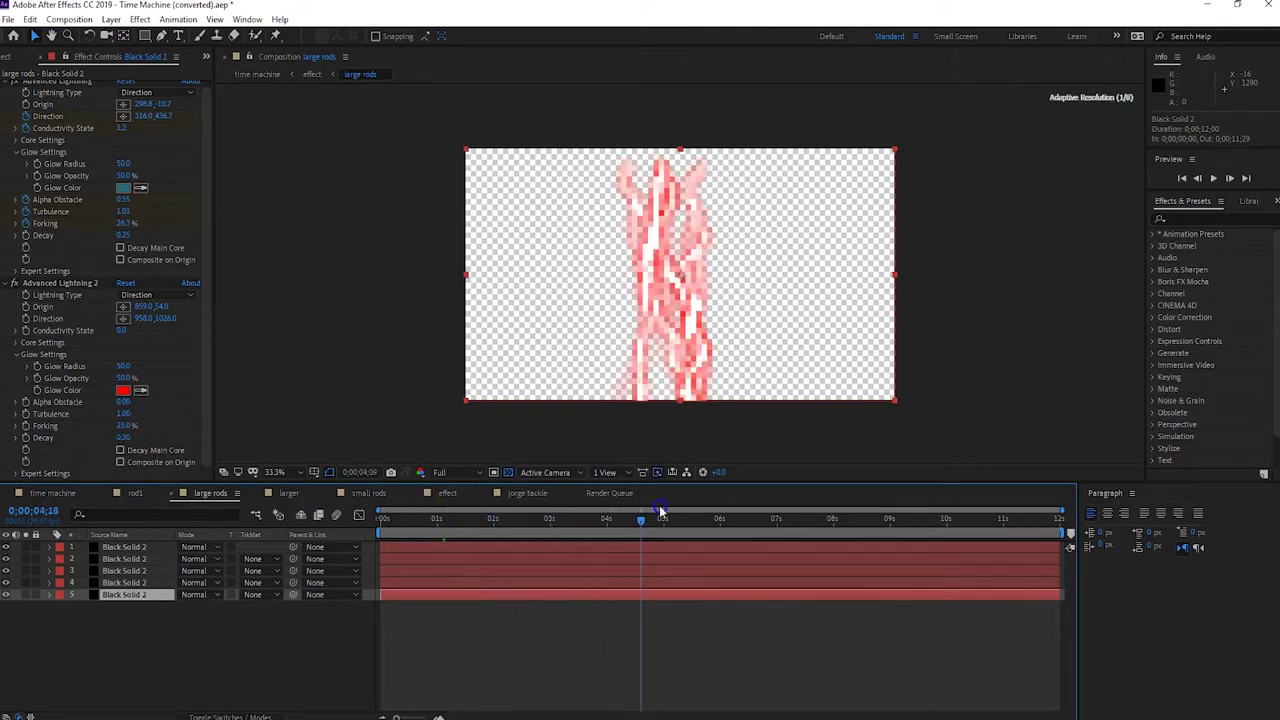
left_click_drag(808, 511, 711, 505)
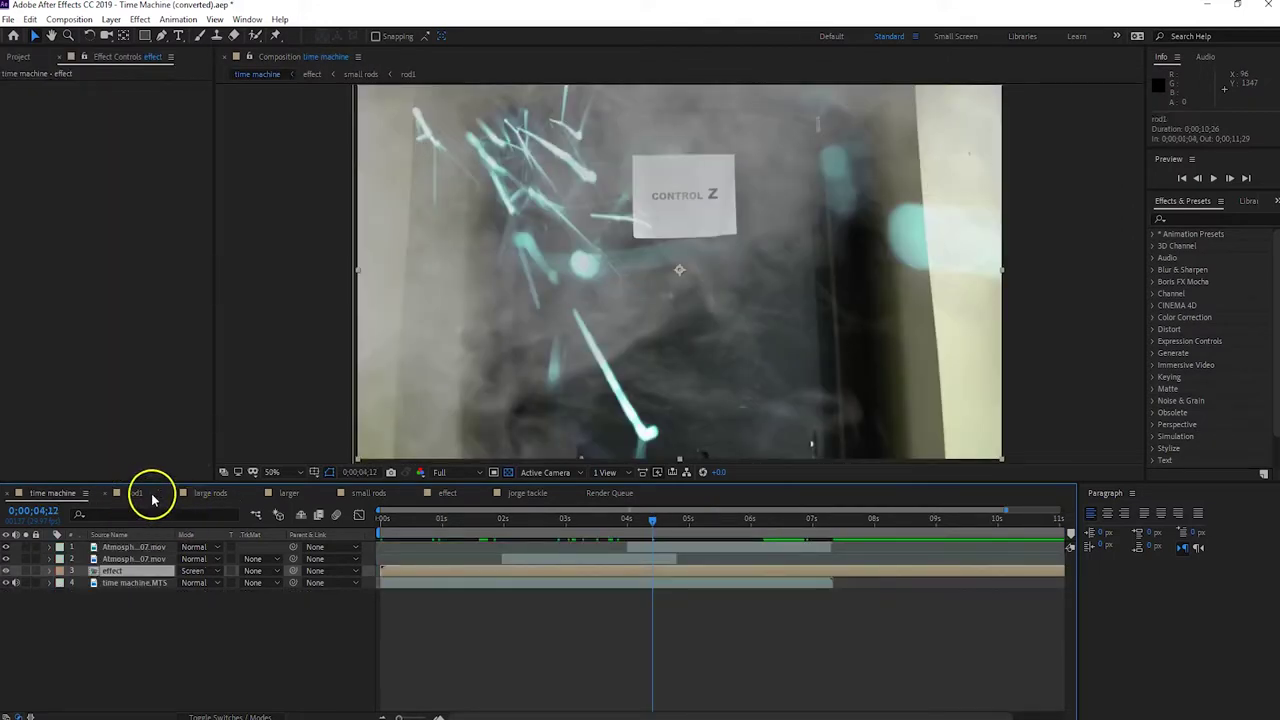
left_click(446, 496)
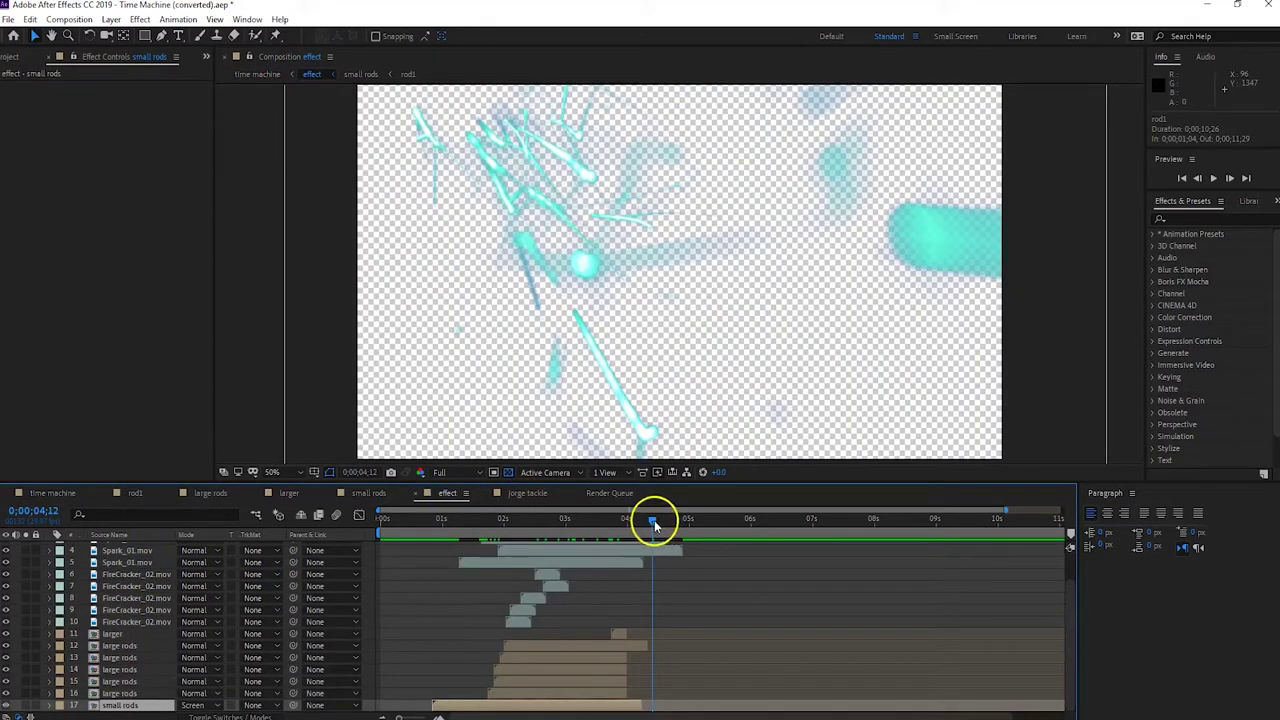
left_click_drag(652, 521, 504, 521)
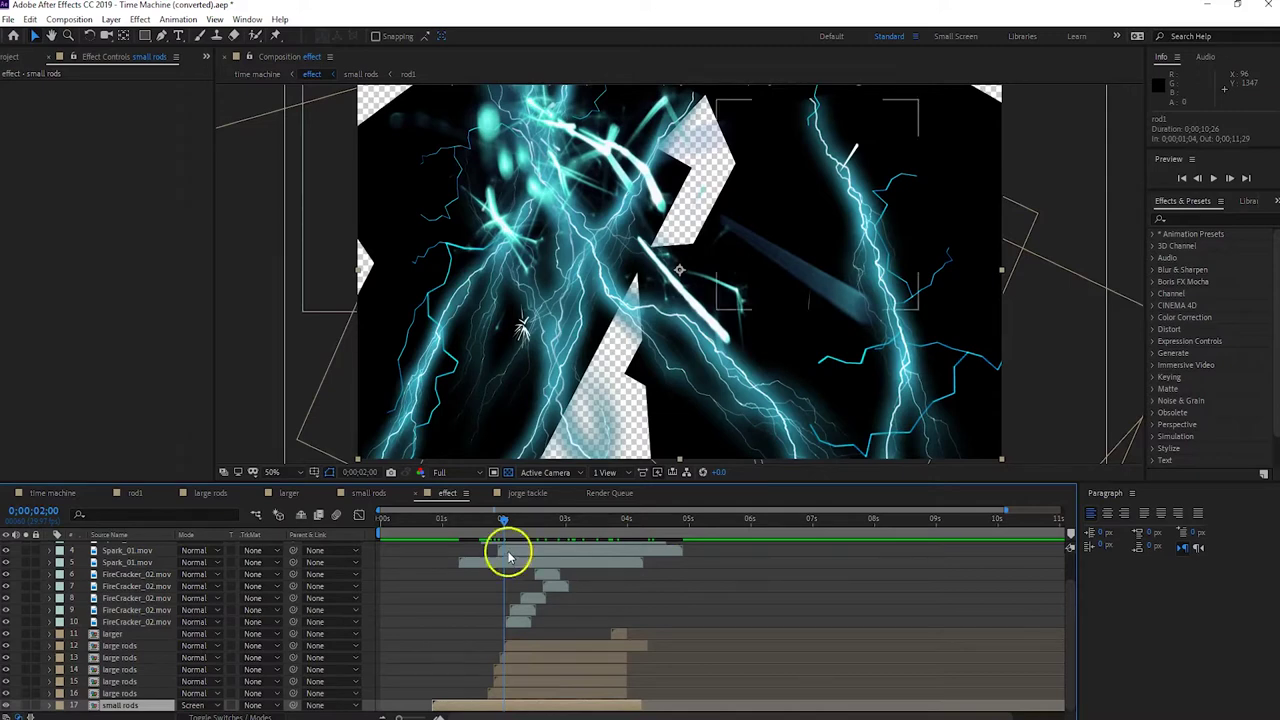
left_click_drag(503, 520, 578, 522)
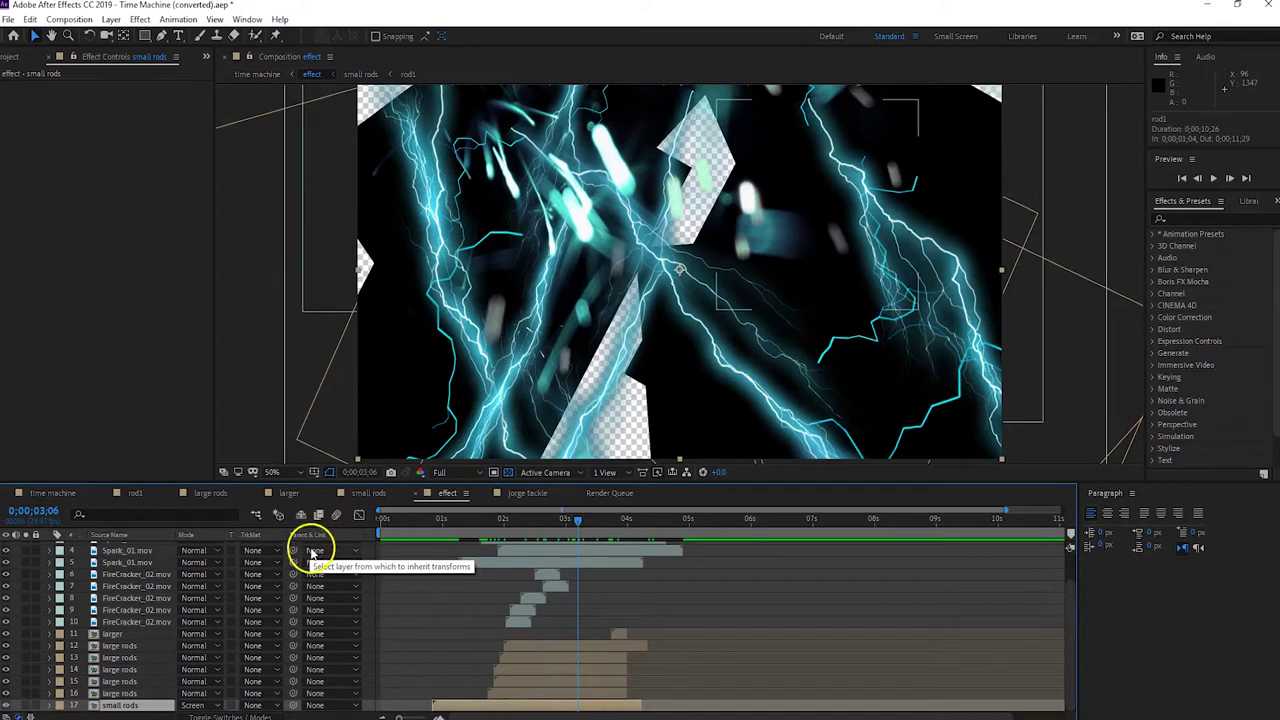
left_click(44, 494)
Preview the time machine comp from 02;13 to review the lightning and sparks.
left_click(557, 518)
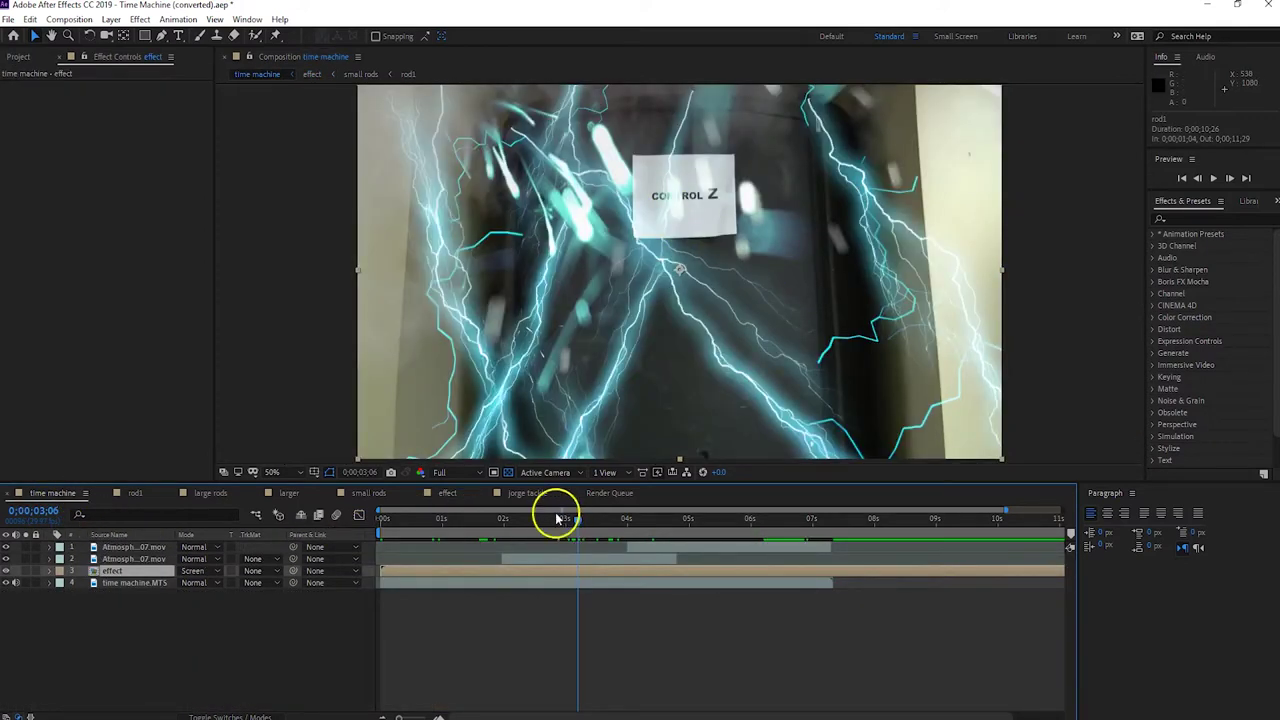
left_click_drag(578, 521, 531, 522)
left_click(578, 582)
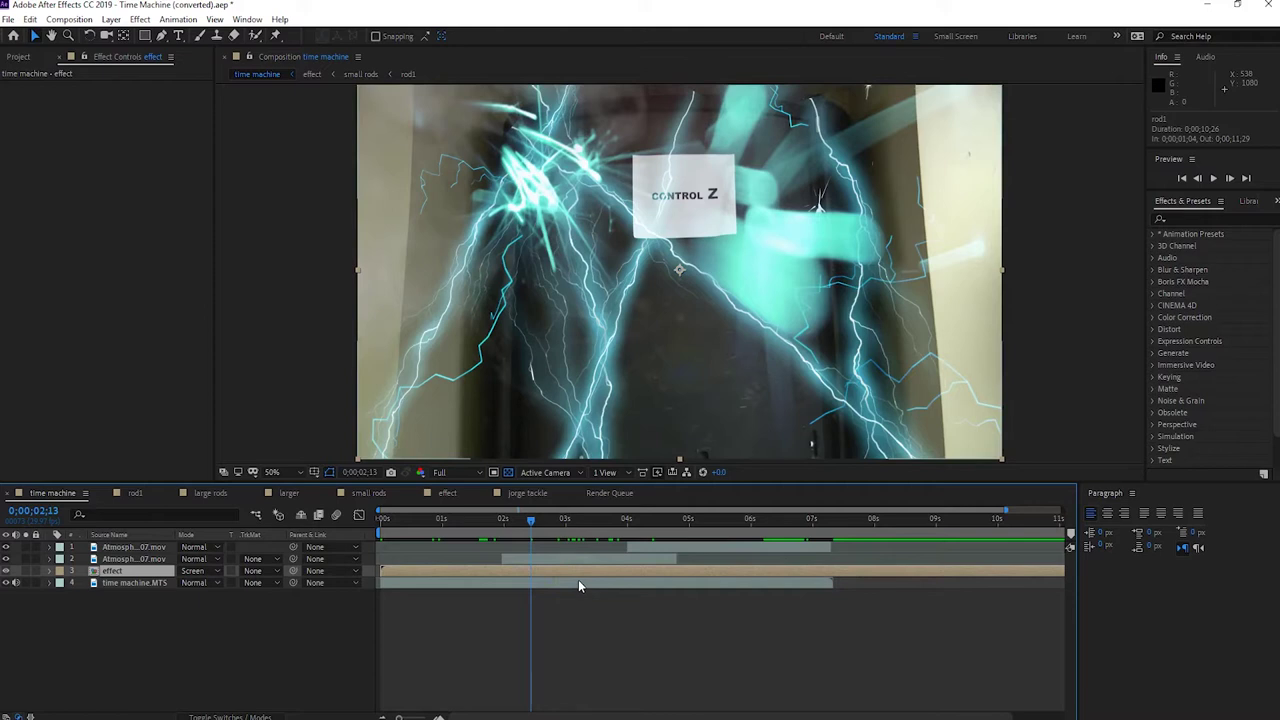
key("space")
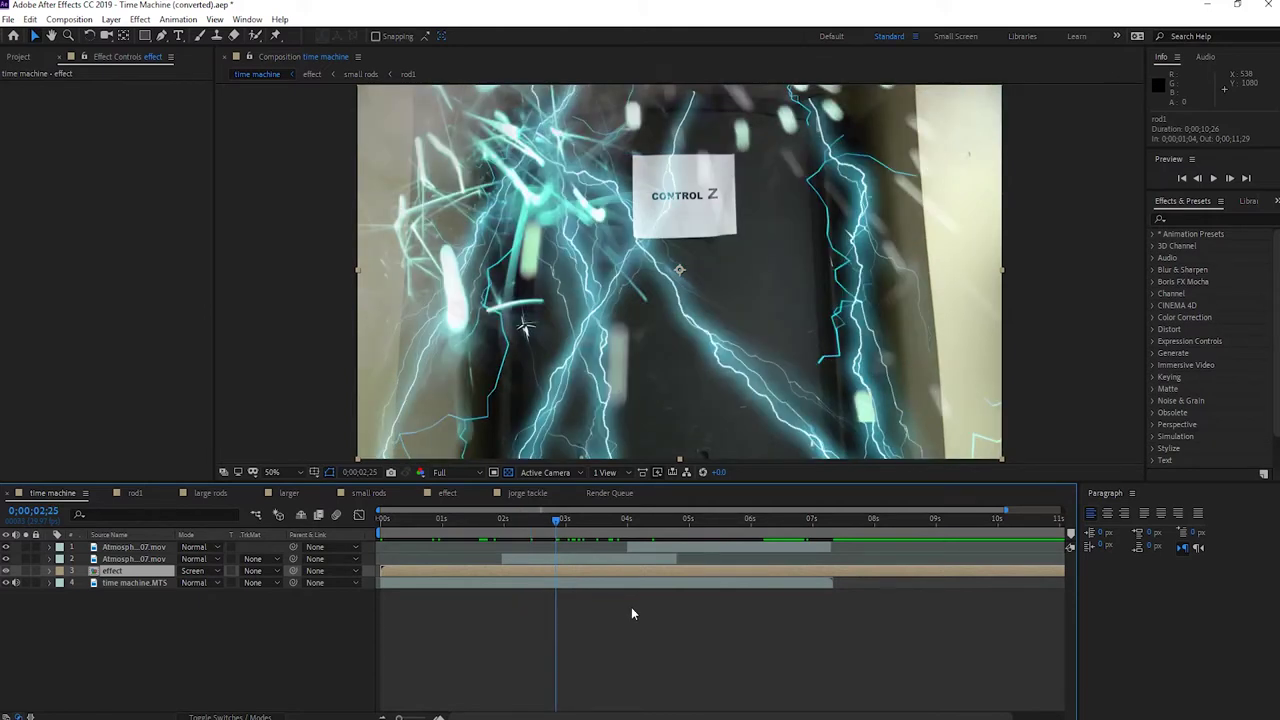